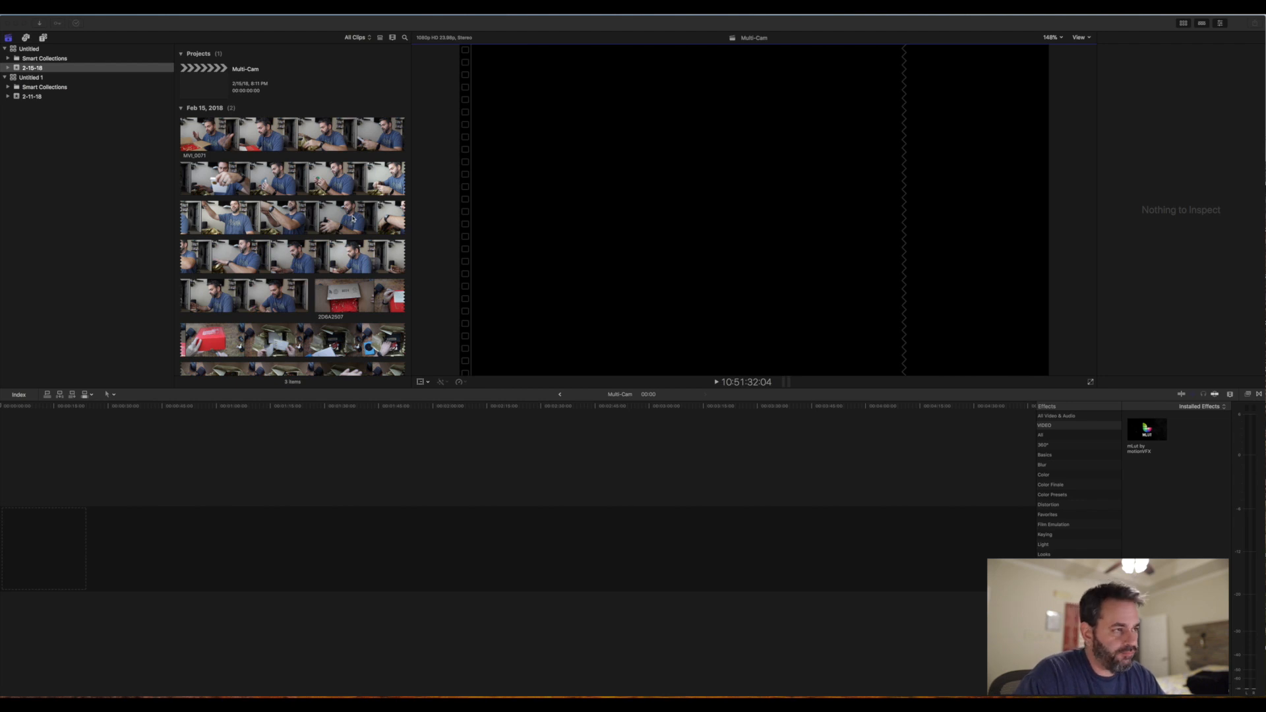
# - Hide the effects browser beside the timeline
pyautogui.click(1262, 397)
pyautogui.click(1261, 396)
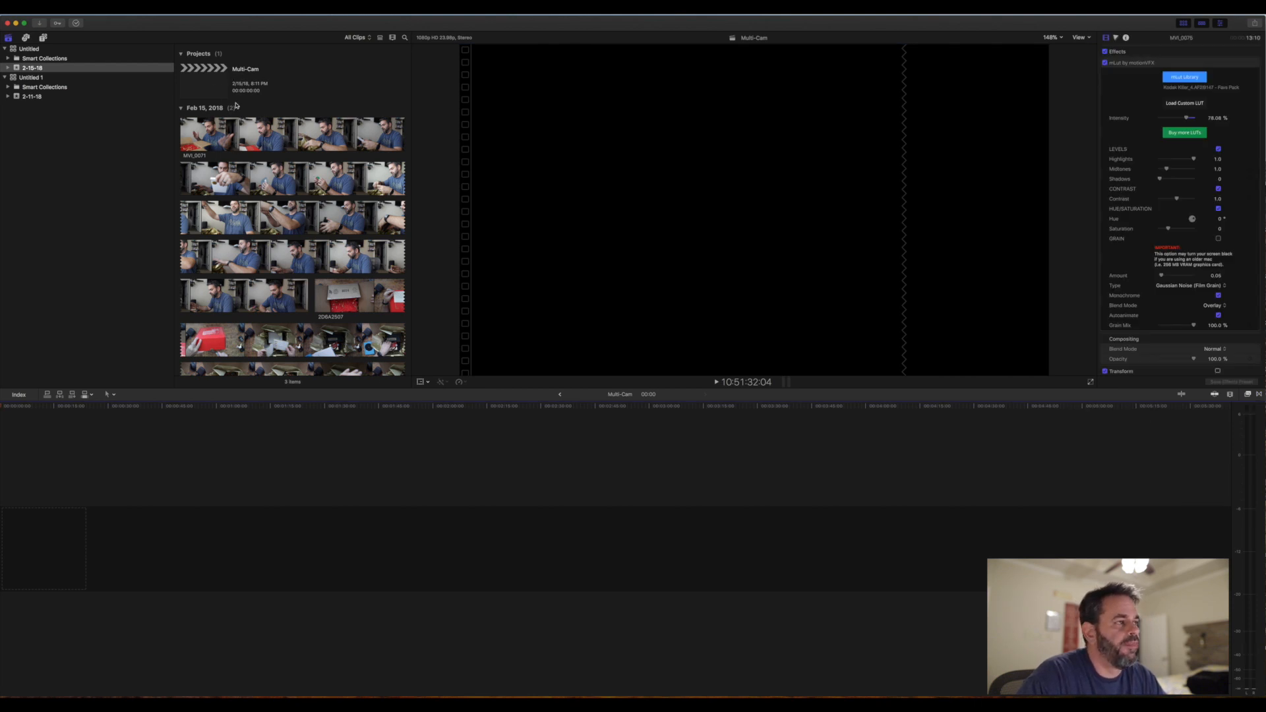
# - Skim through the footage of the MVI_0071 and 2D6A2507 clips in the 2-15-18 event
pyautogui.click(256, 132)
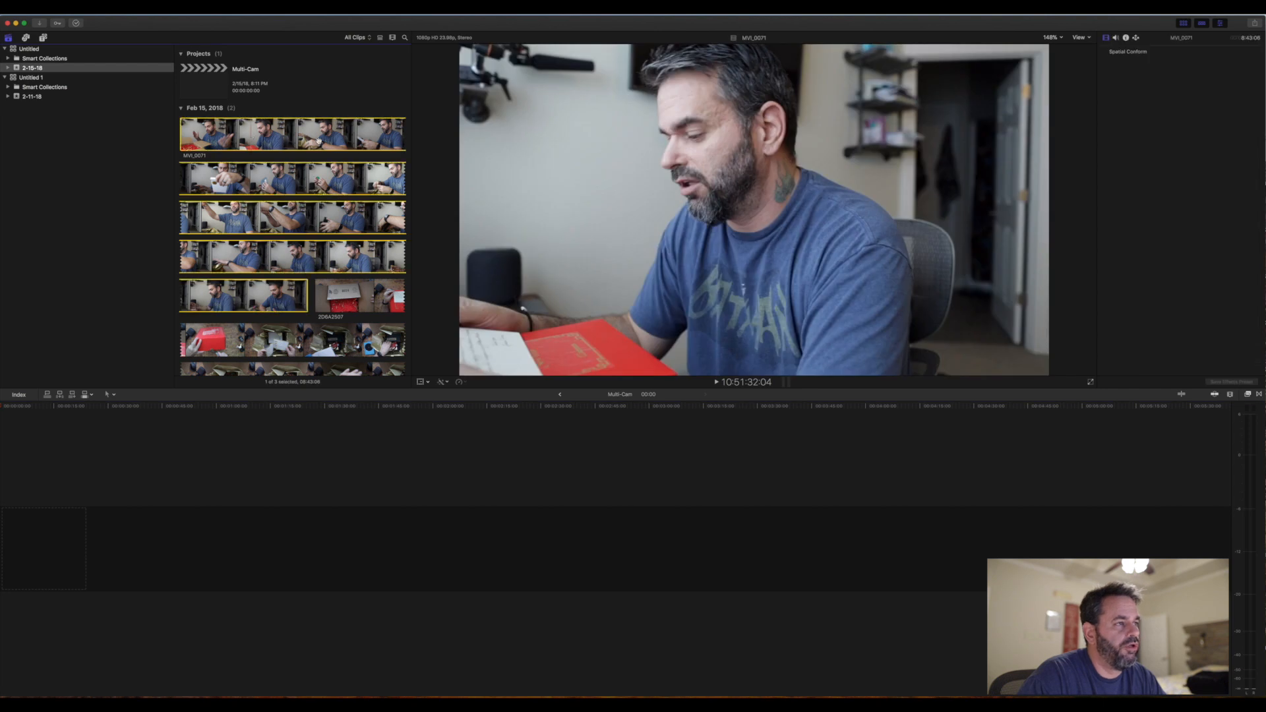
pyautogui.scroll(-2, 320, 145)
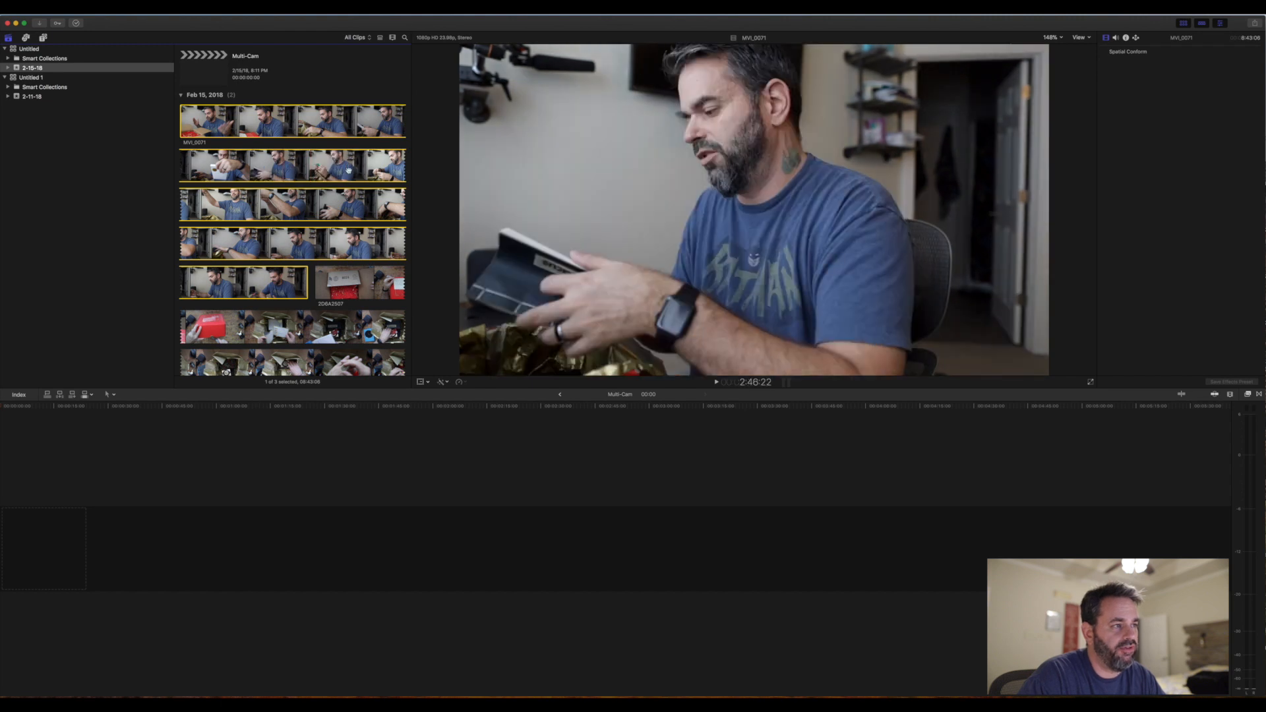
pyautogui.click(348, 293)
pyautogui.scroll(-1, 347, 293)
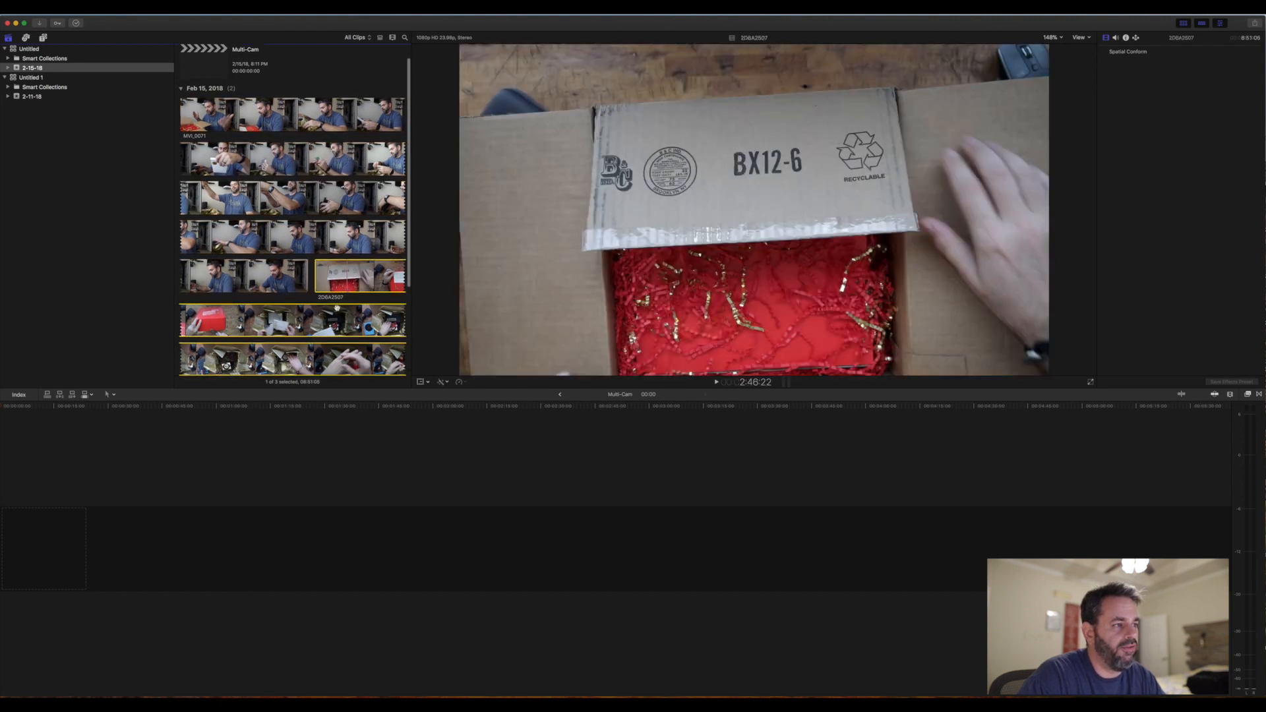
pyautogui.scroll(-3, 316, 320)
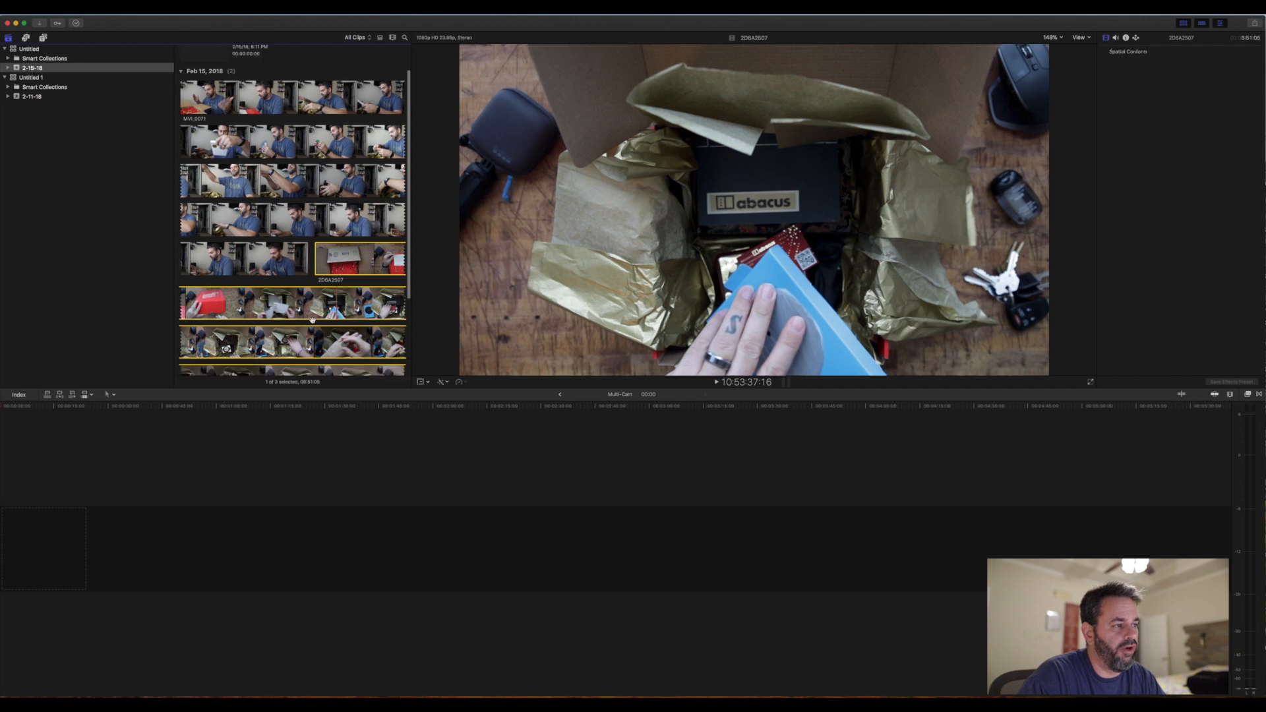
pyautogui.scroll(3, 319, 320)
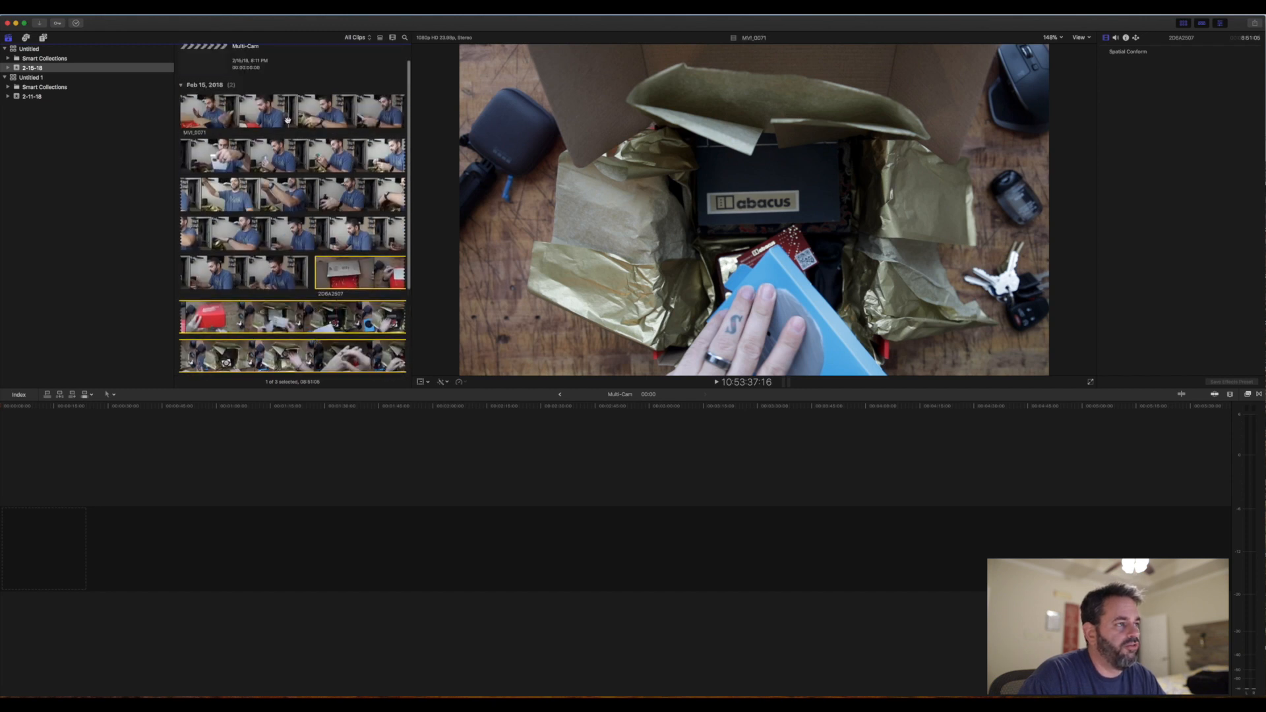
# - Create a multicam clip from MVI_0071 and 2D6A2507 in event 2-15-18, with audio used for synchronization
pyautogui.click(285, 121)
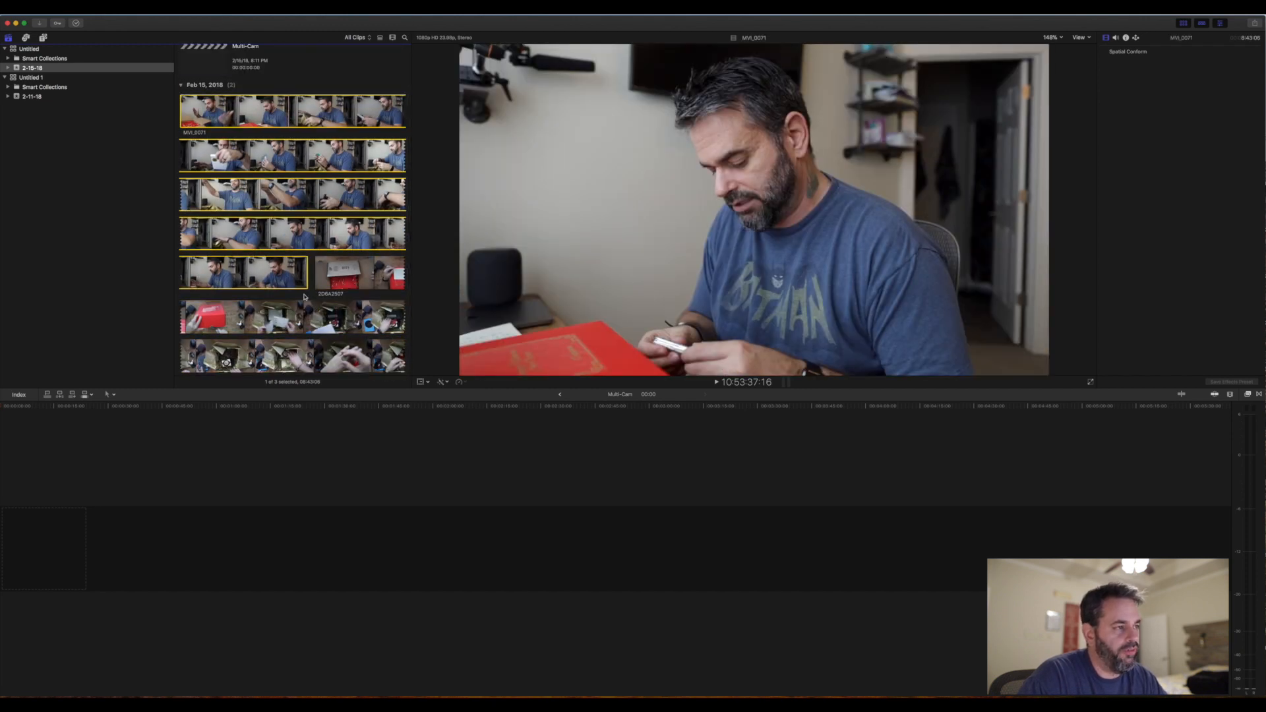
pyautogui.keyDown('super'); pyautogui.click(377, 283); pyautogui.keyUp('super')
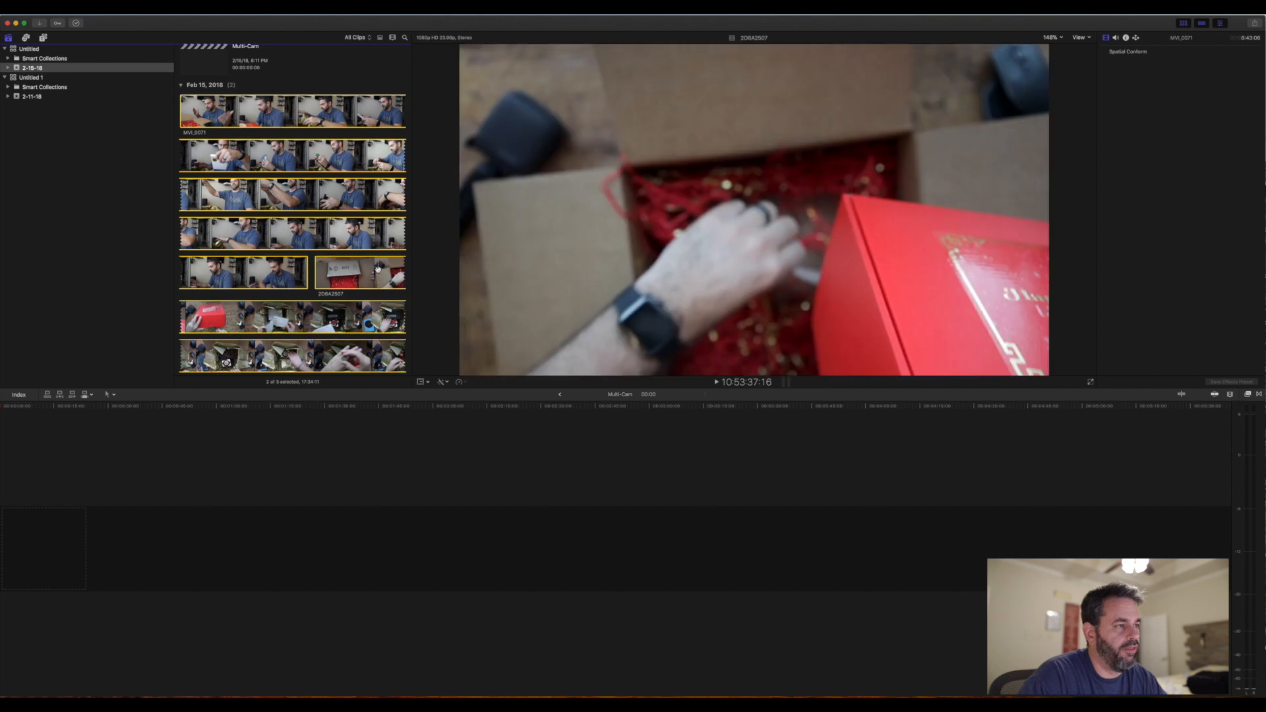
pyautogui.rightClick(329, 231)
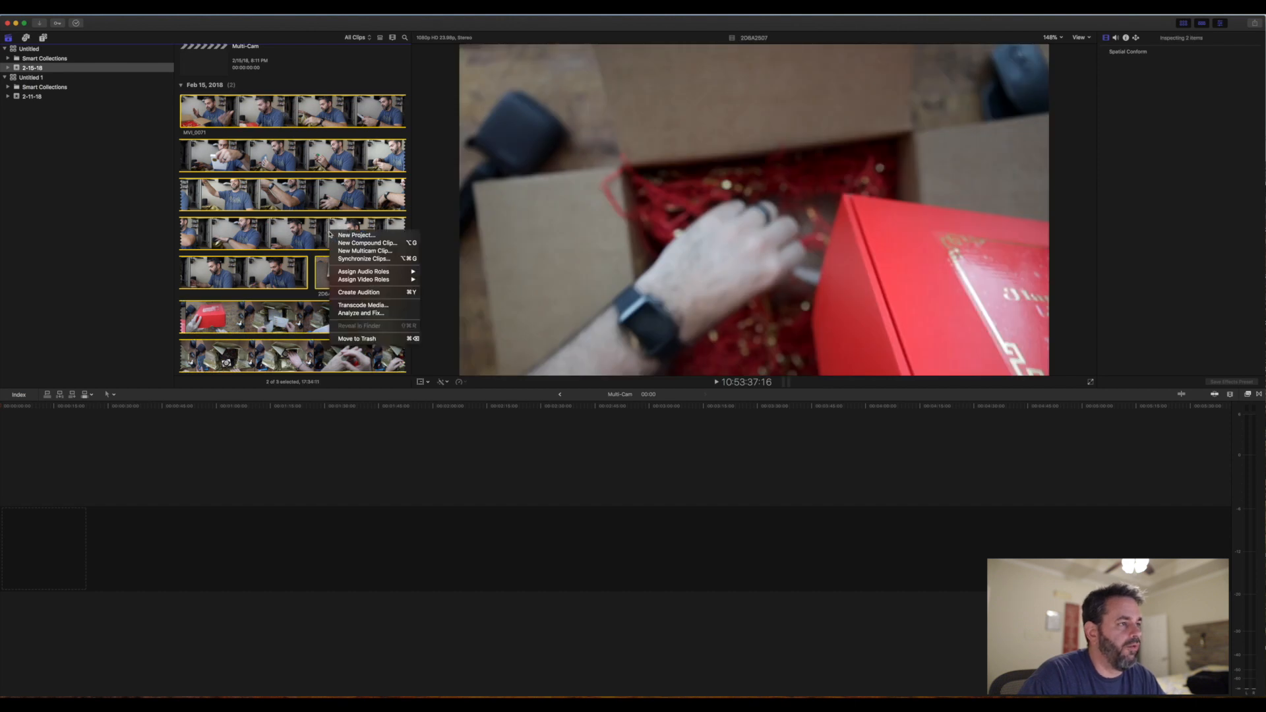
pyautogui.click(372, 252)
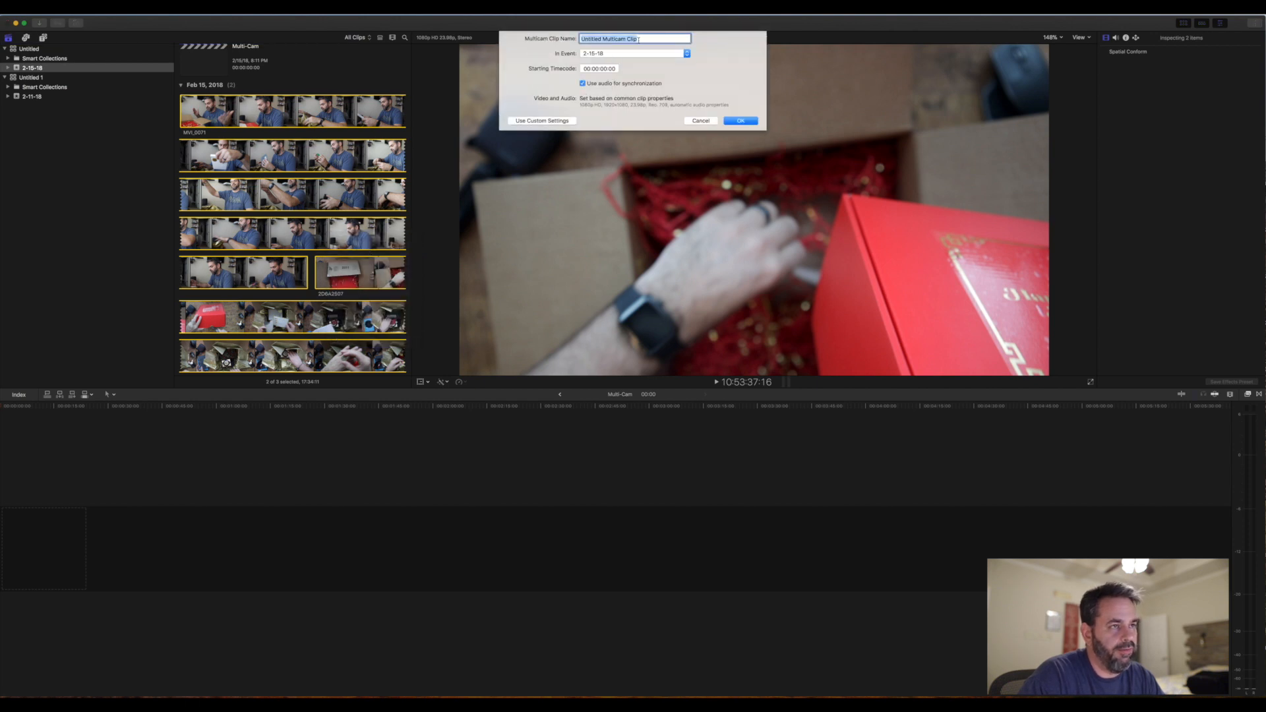
pyautogui.click(741, 120)
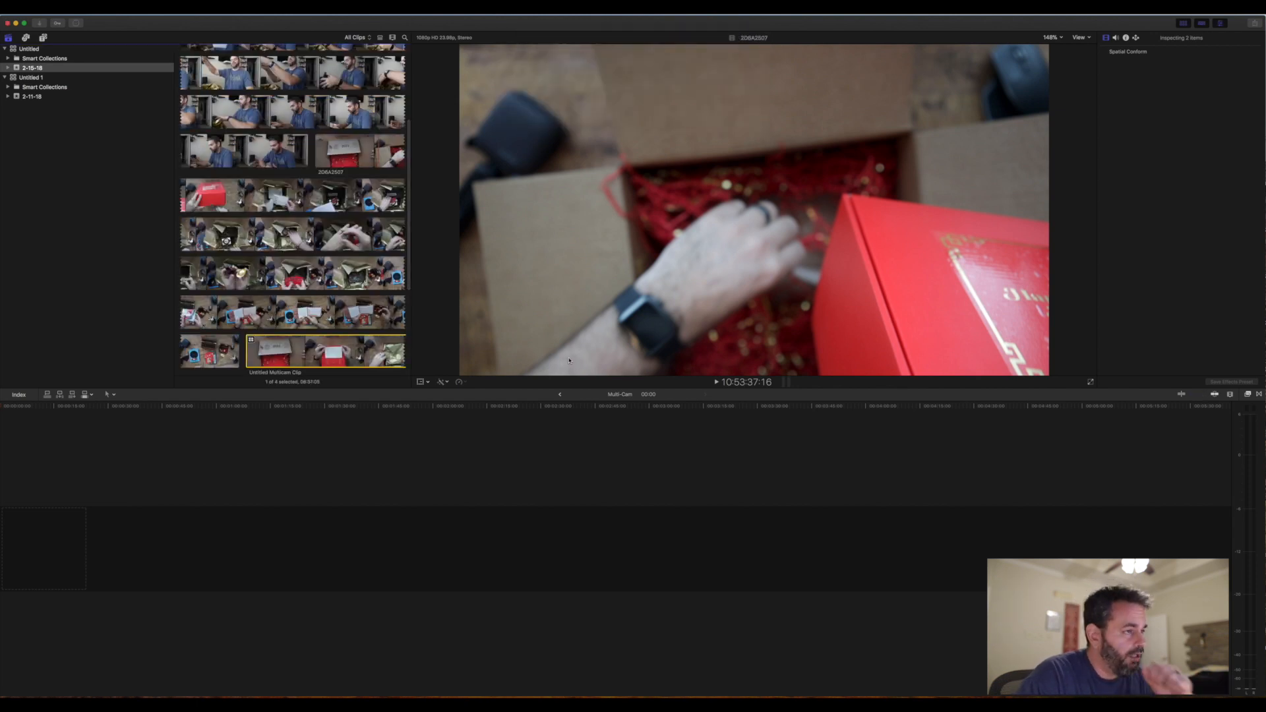
# - Add the new multicam clip to the start of the Multi-Cam project's timeline
pyautogui.scroll(-3, 393, 278)
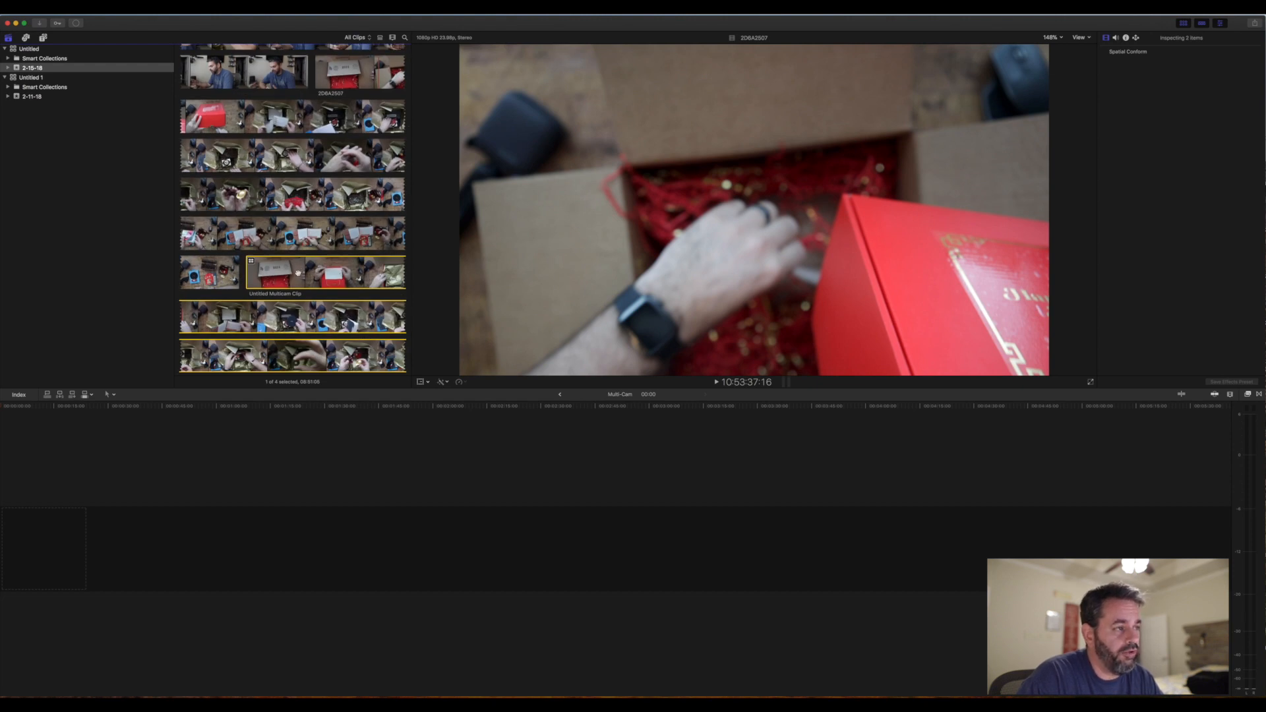
pyautogui.doubleClick(298, 273)
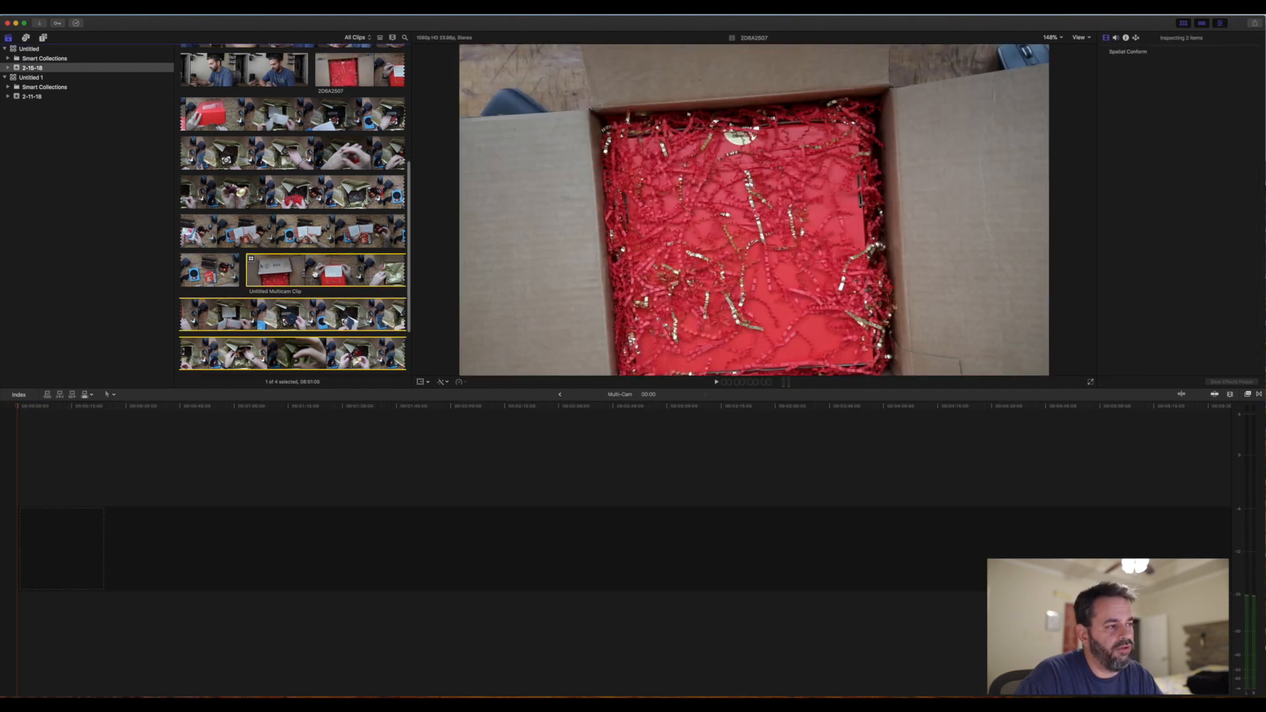
pyautogui.moveTo(315, 274); pyautogui.dragTo(209, 526)
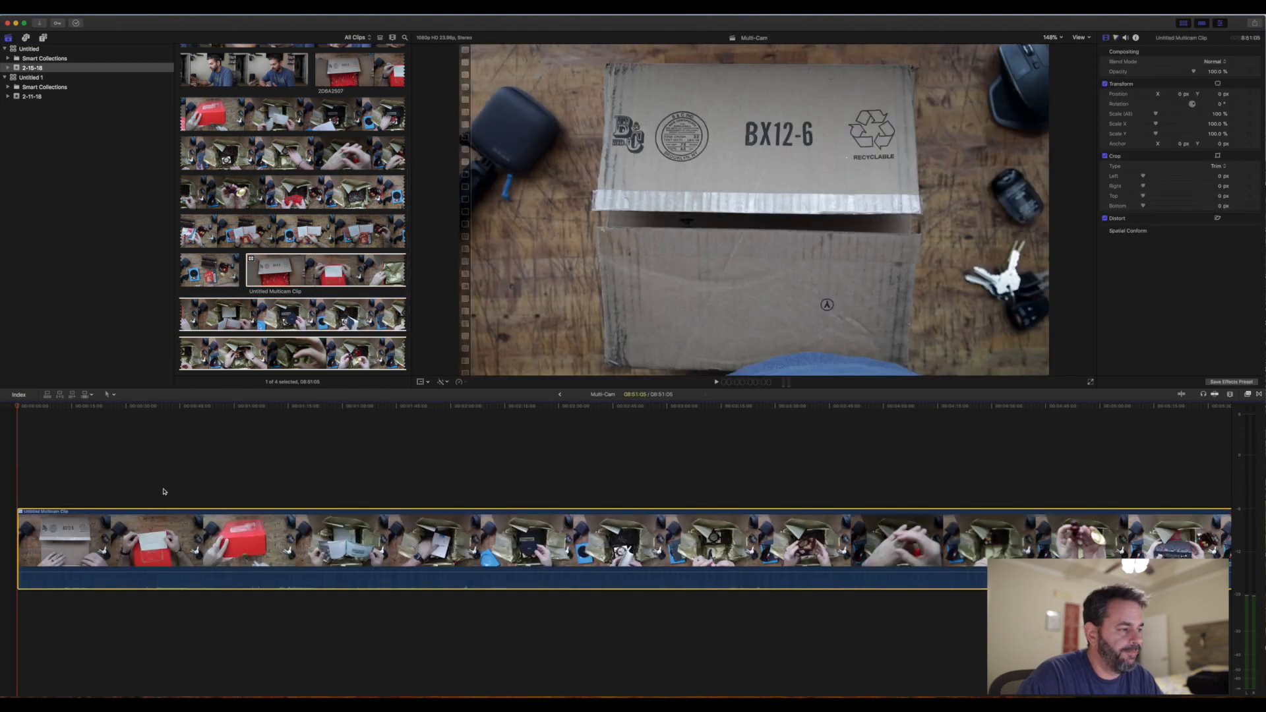
# - Display the camera angles beside the main viewer and switch the timeline's multicam clip to the MVI_0071 angle
pyautogui.click(1079, 38)
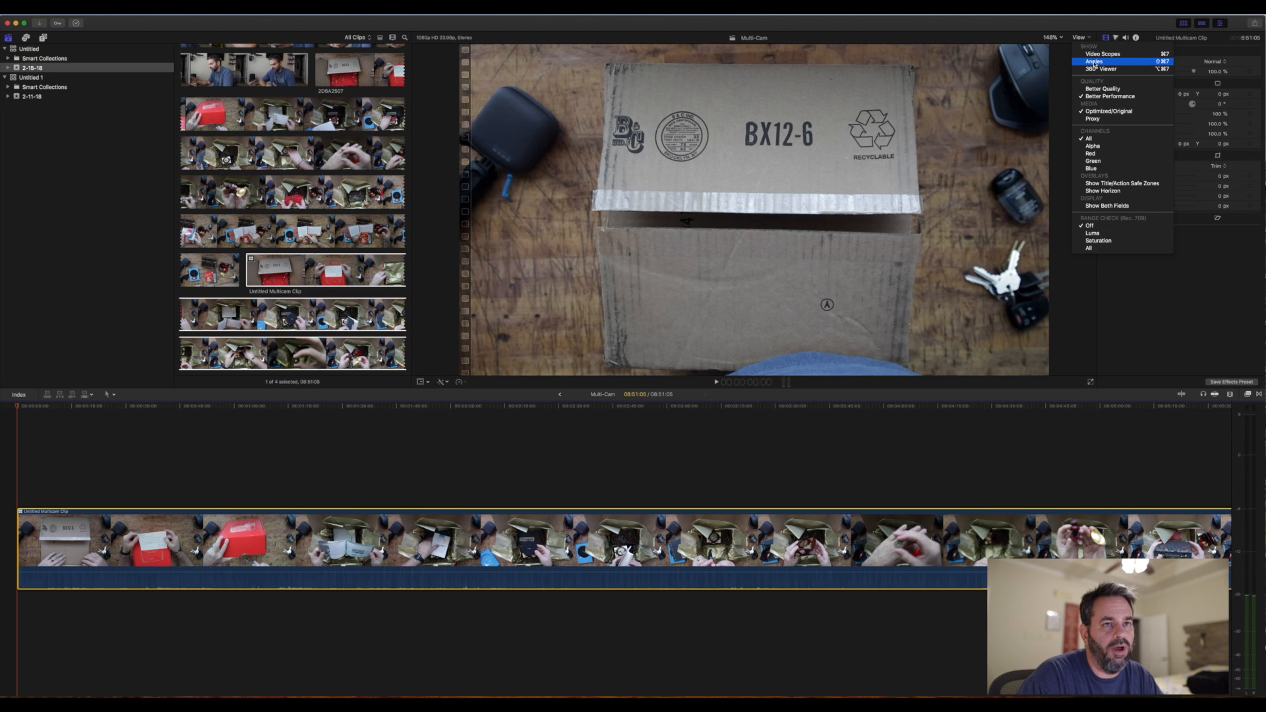
pyautogui.click(1093, 61)
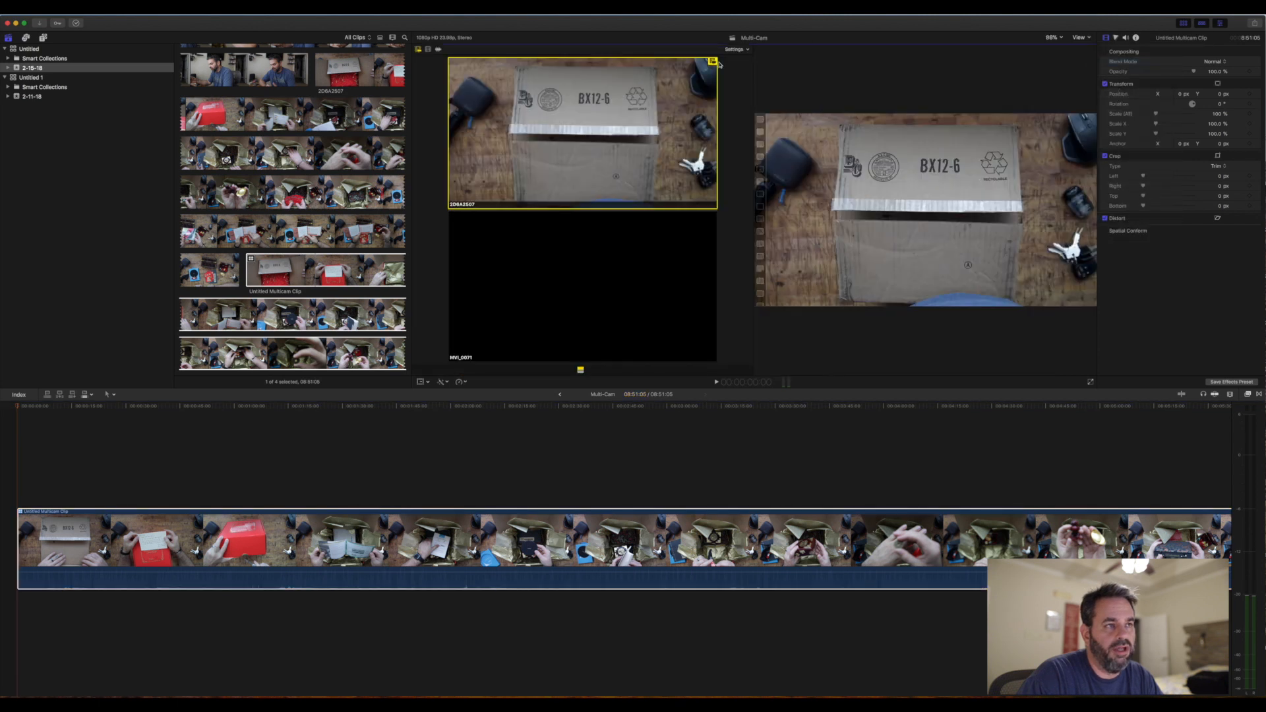
pyautogui.click(750, 50)
pyautogui.click(748, 67)
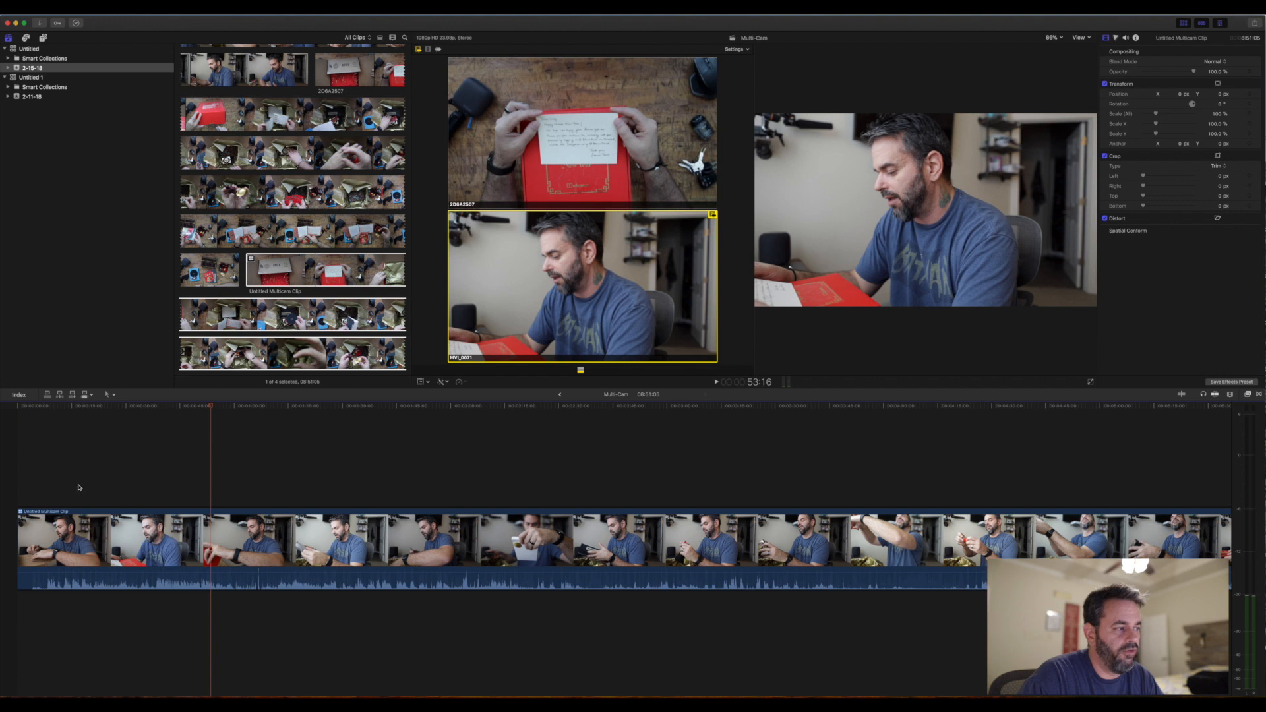
pyautogui.click(37, 407)
# - Cut the multicam clip at 25:01 and alternate the second part between the 2D6A2507 and MVI_0071 angles
pyautogui.click(38, 410)
pyautogui.moveTo(38, 410); pyautogui.dragTo(109, 411)
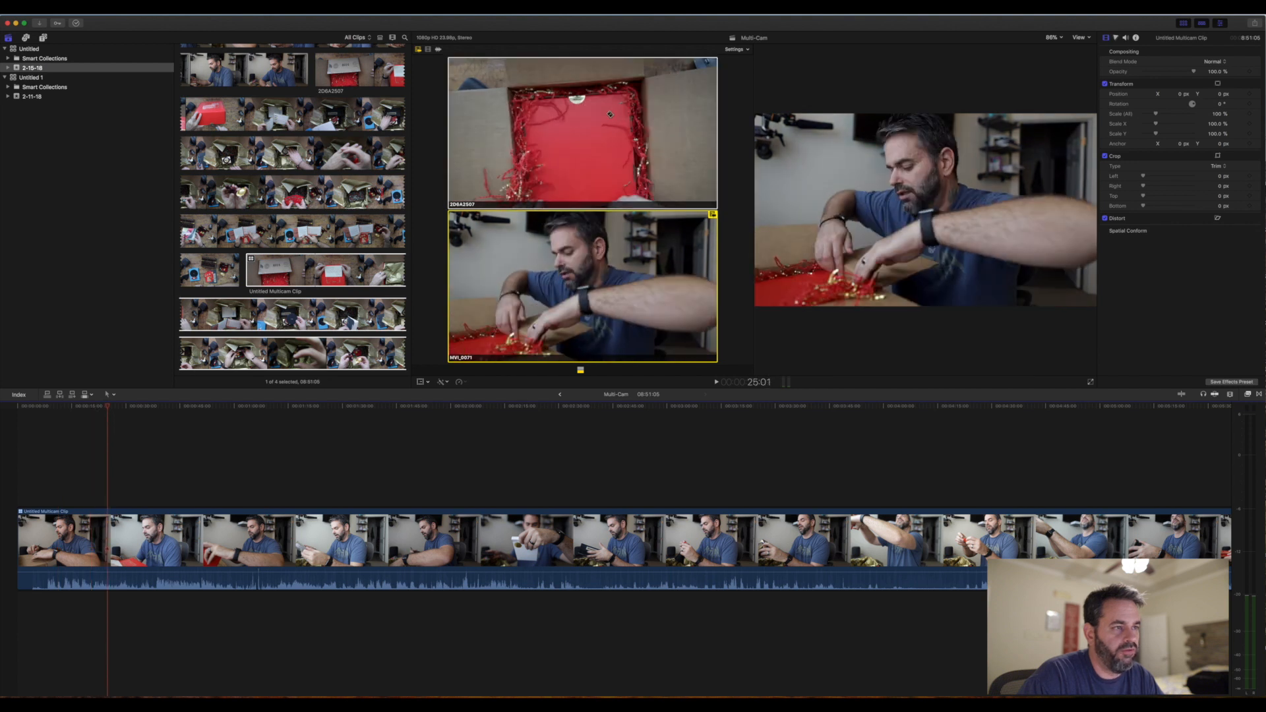
pyautogui.click(589, 152)
pyautogui.click(581, 270)
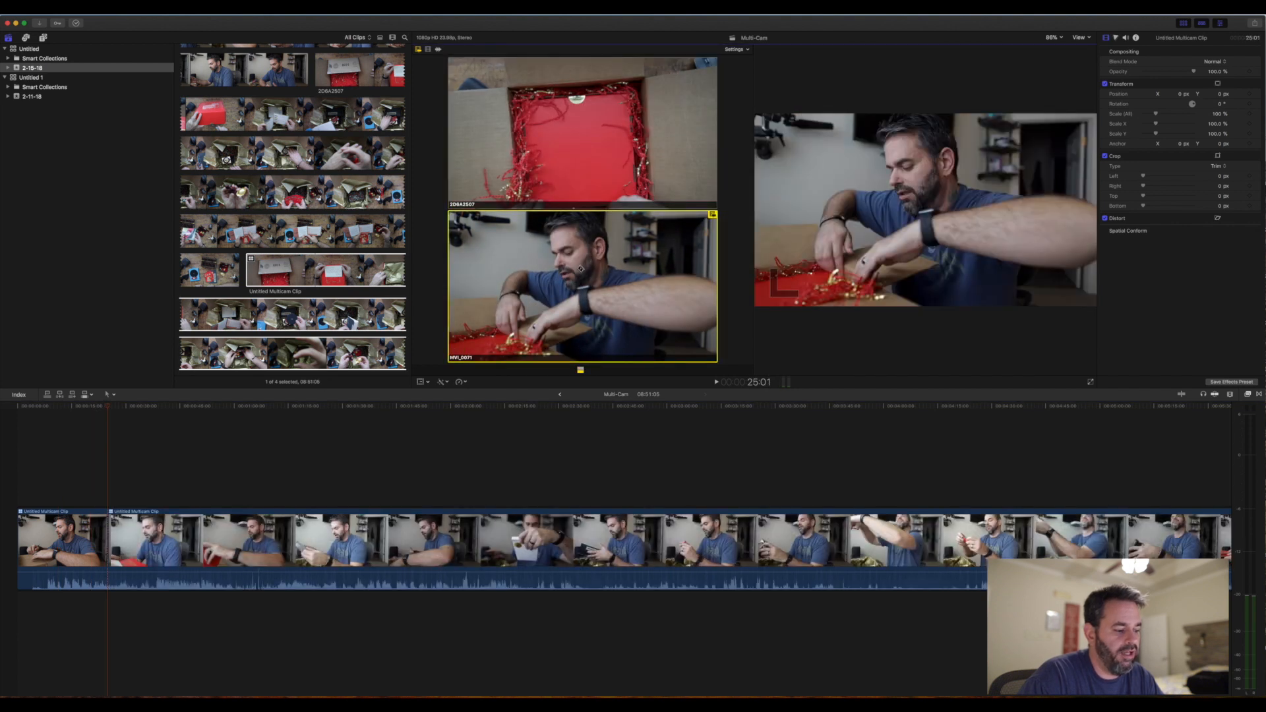
pyautogui.click(561, 160)
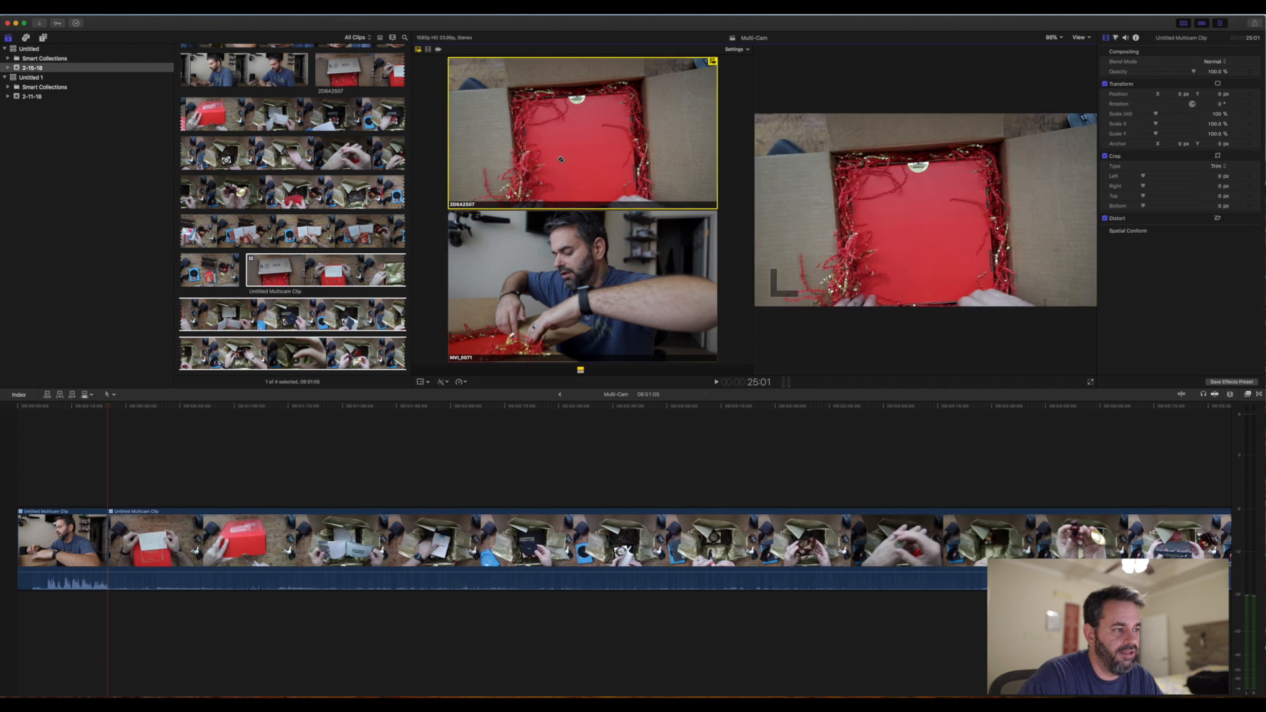
pyautogui.click(553, 245)
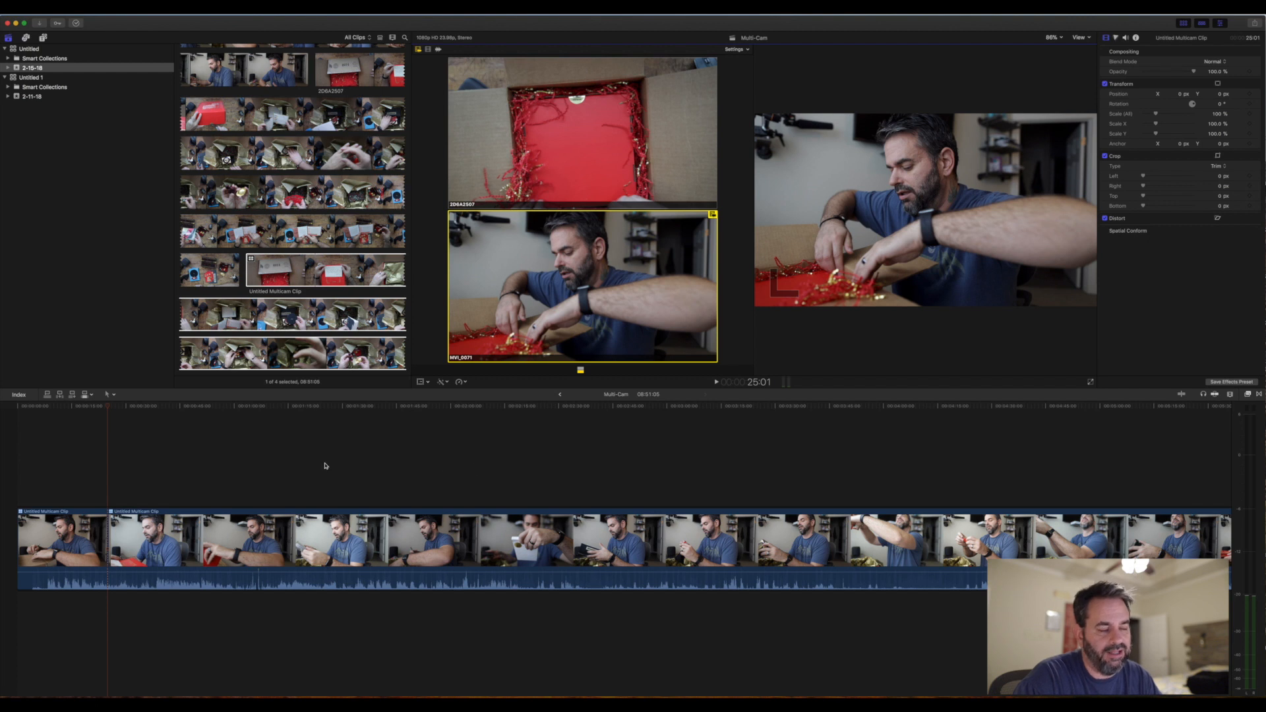
pyautogui.click(622, 123)
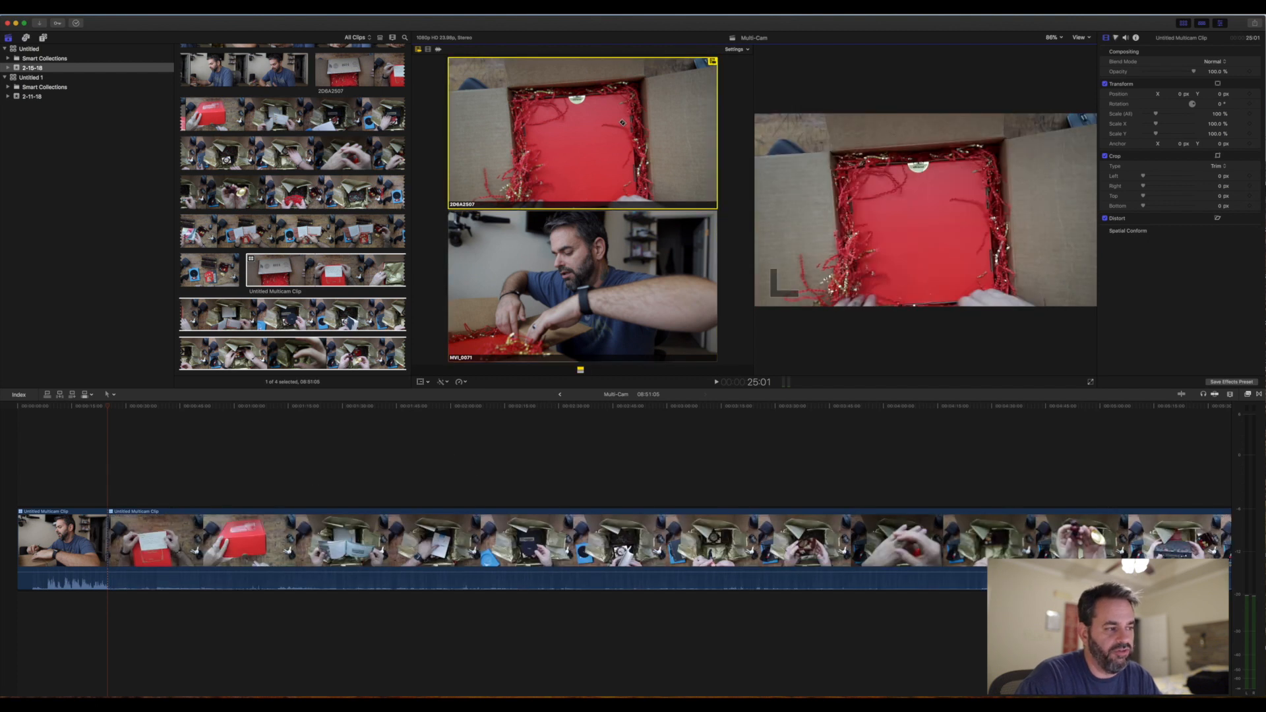
pyautogui.click(582, 277)
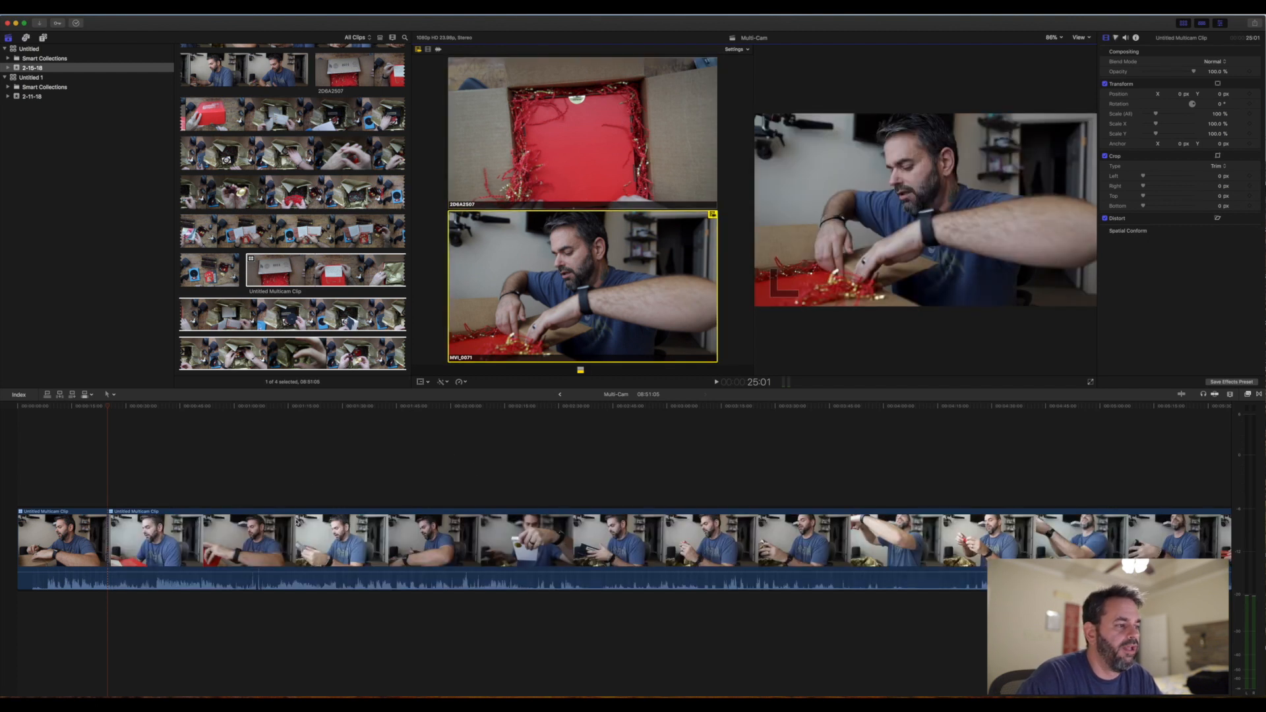
# - Detach the audio of the multicam clip in the timeline from its video
pyautogui.rightClick(217, 532)
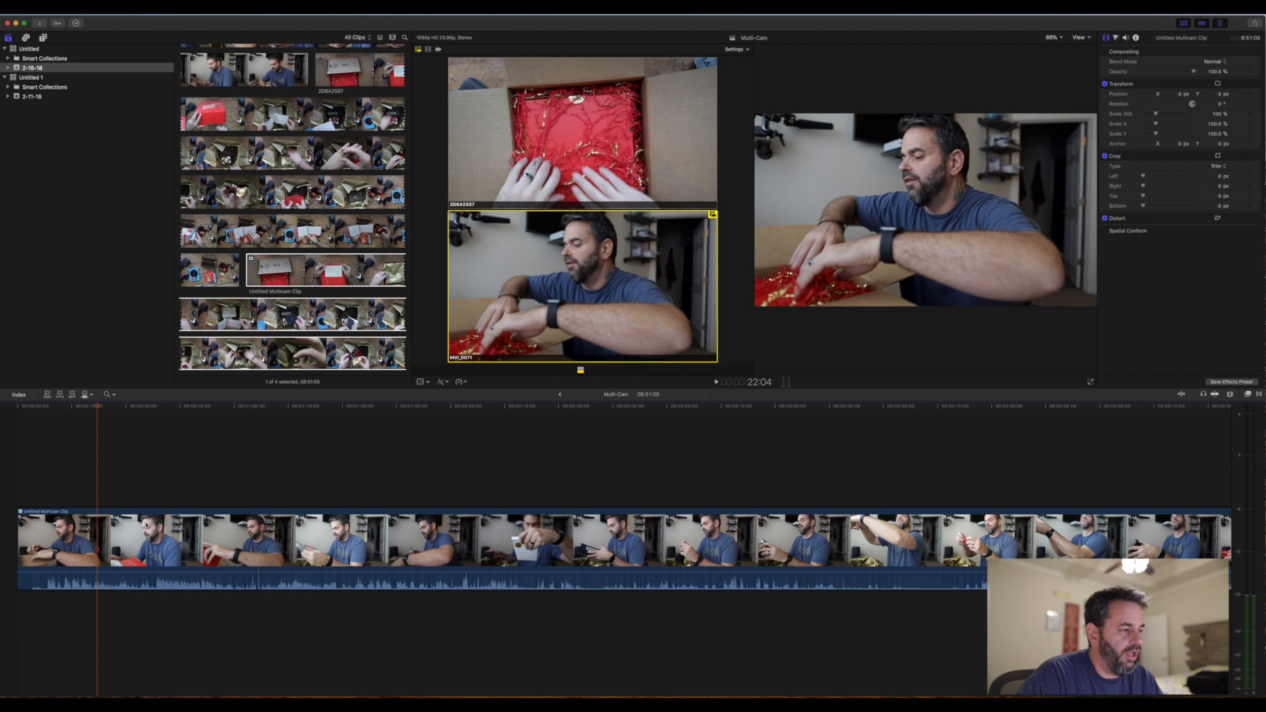
pyautogui.rightClick(146, 523)
pyautogui.click(173, 562)
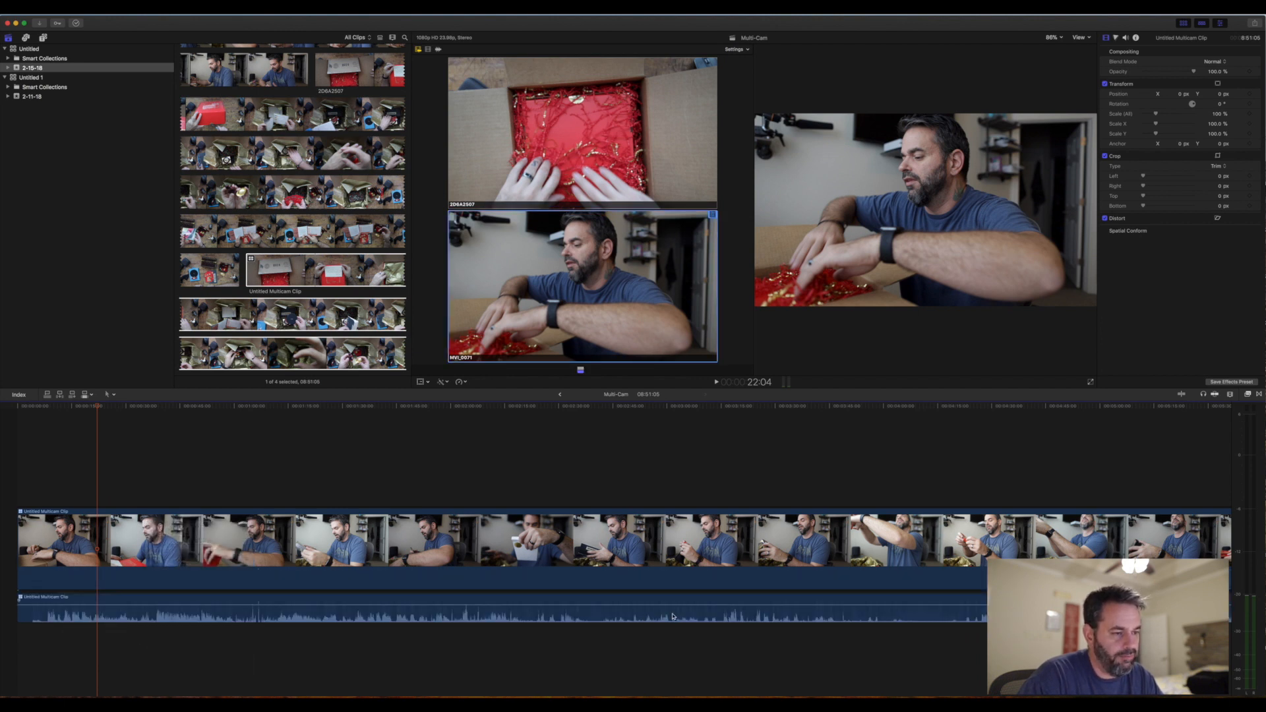
pyautogui.moveTo(319, 606); pyautogui.dragTo(318, 603)
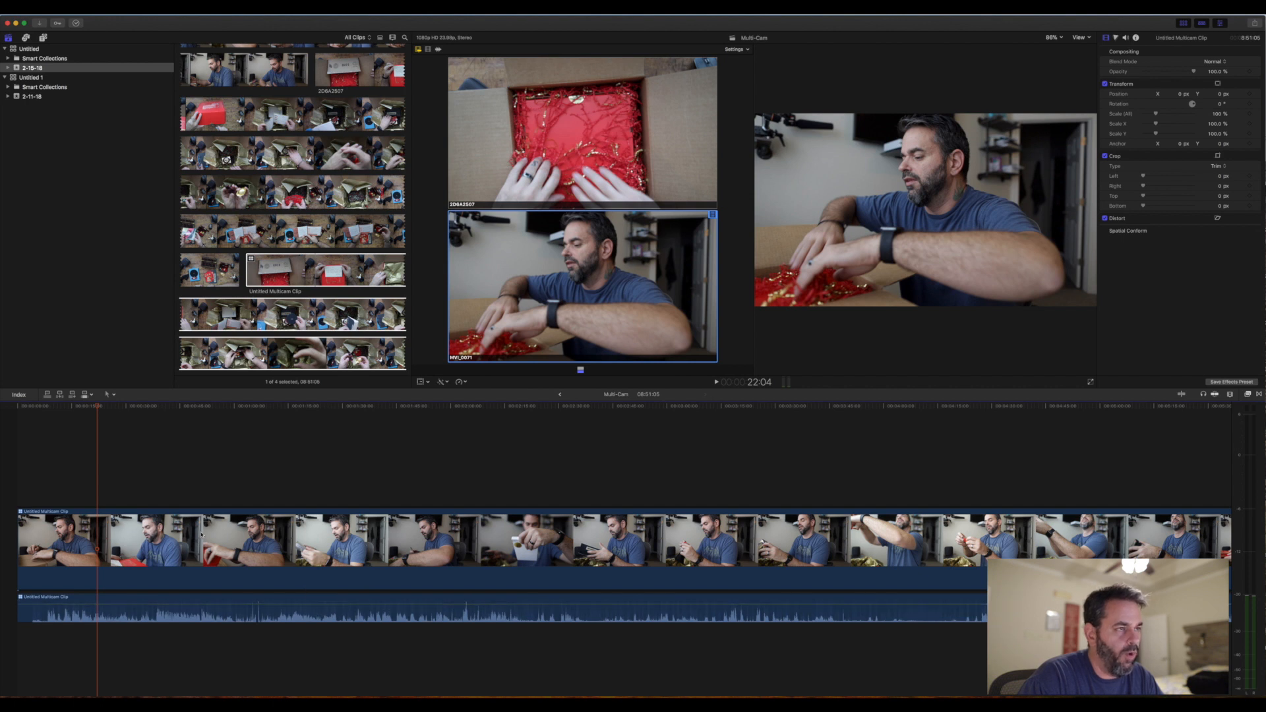
# - Cut the multicam video at 22:04 and alternate between the 2D6A2507 and MVI_0071 angles over the detached audio
pyautogui.click(664, 137)
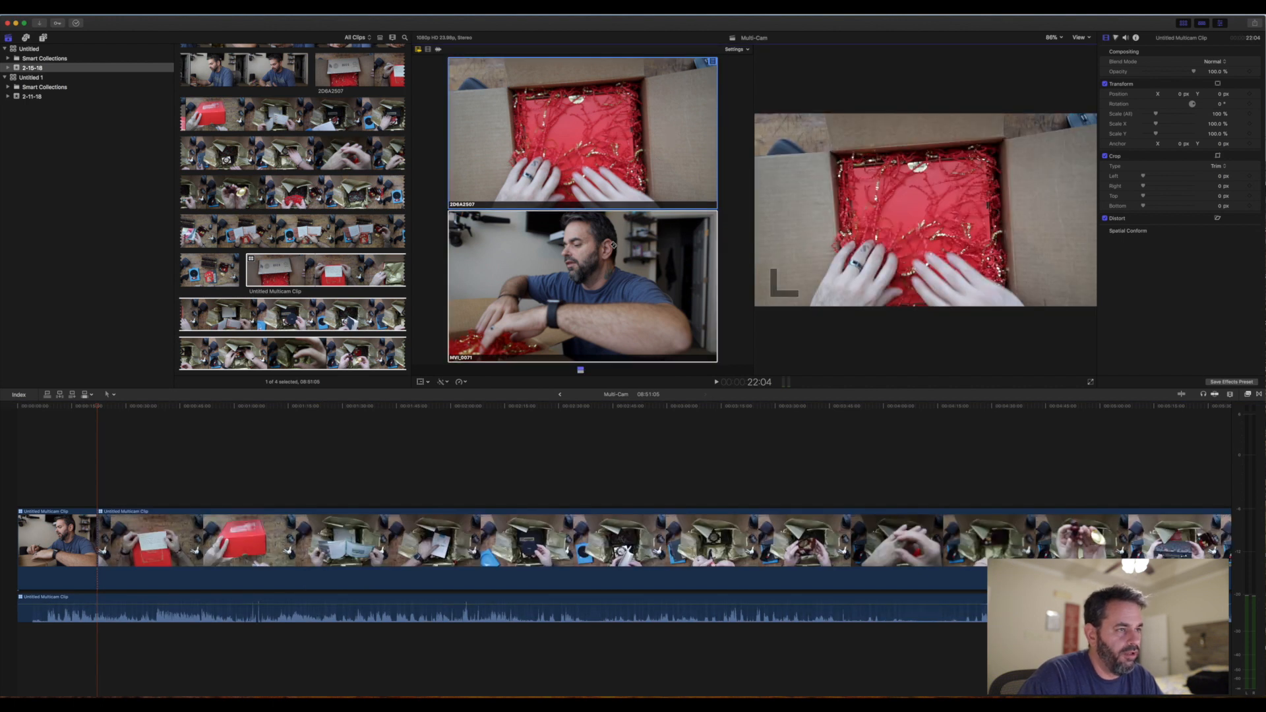
pyautogui.click(612, 277)
pyautogui.click(613, 170)
pyautogui.click(612, 267)
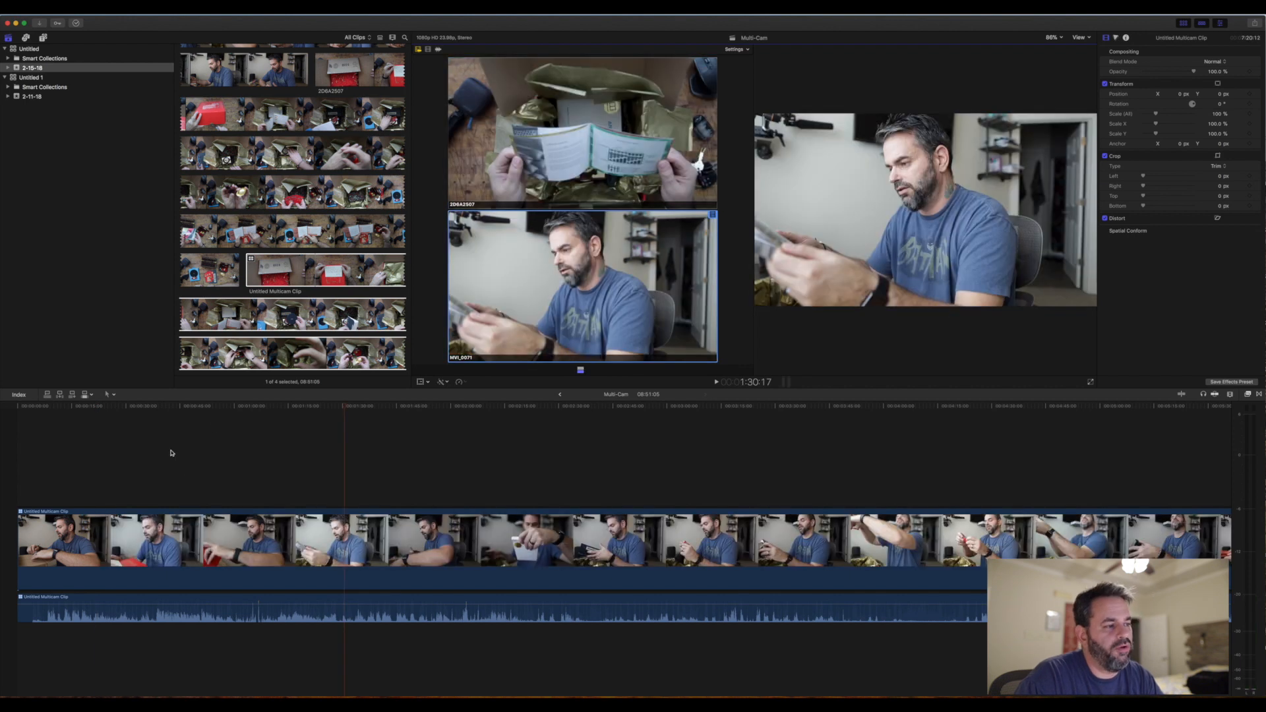
# - Split the multicam video at 1:15:05 and switch it to the 2D6A2507 angle from 38:04 up to that split
pyautogui.click(199, 417)
pyautogui.click(154, 421)
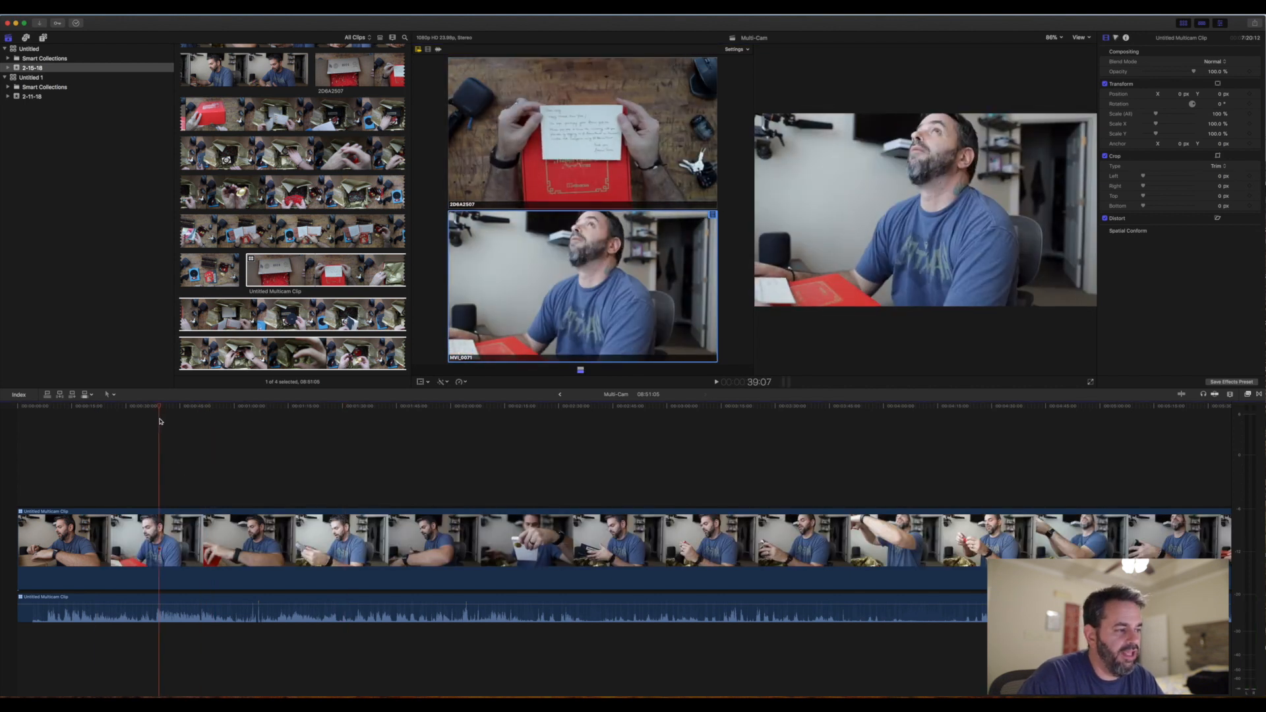
pyautogui.click(156, 421)
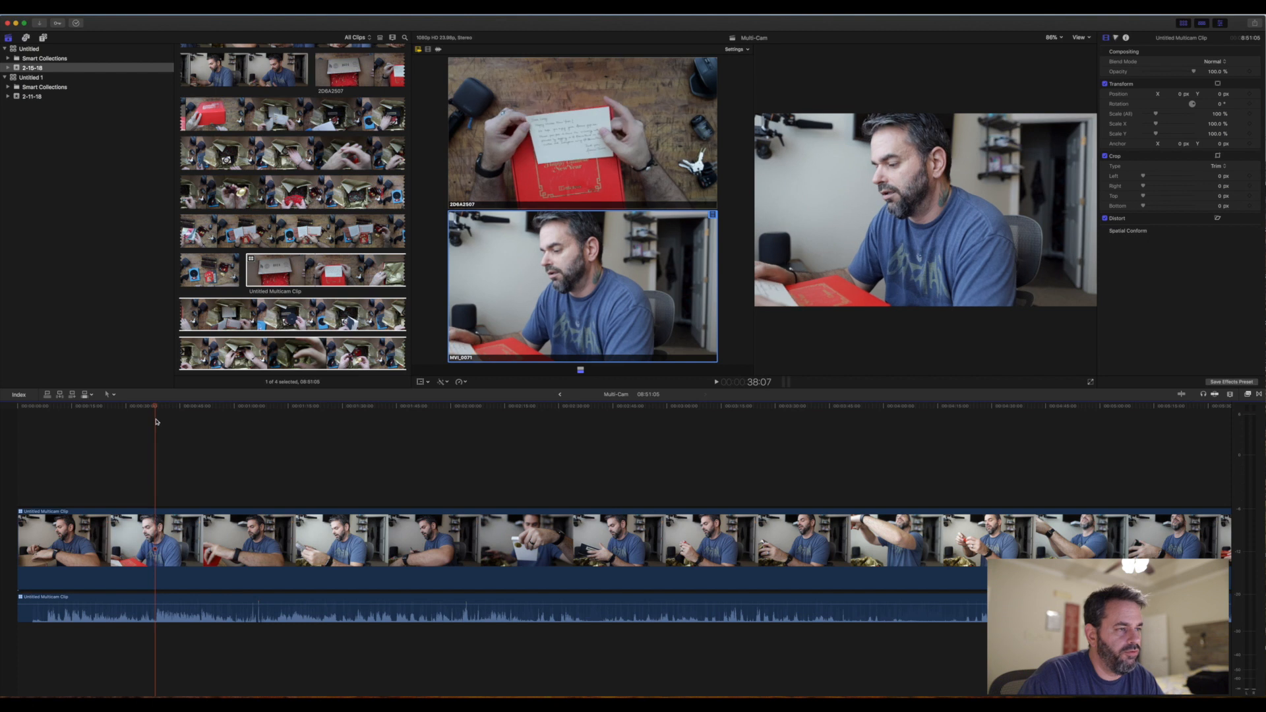
pyautogui.click(156, 421)
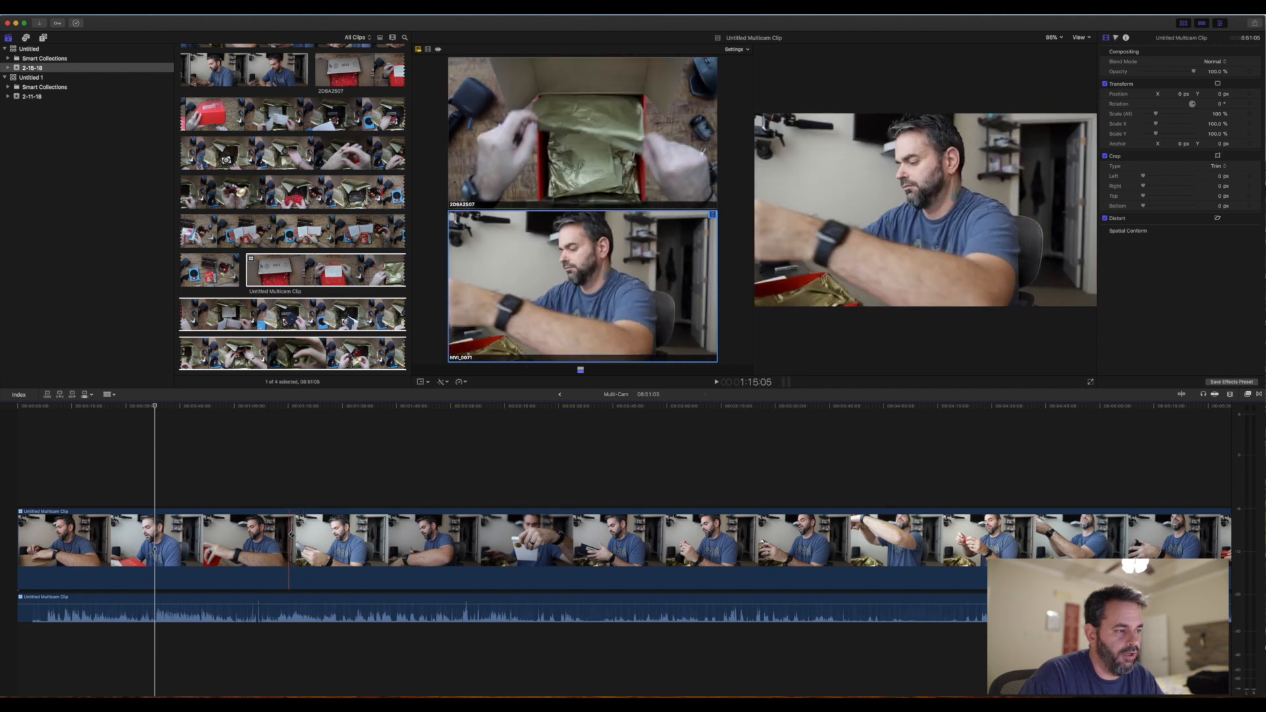
pyautogui.press('super+b')
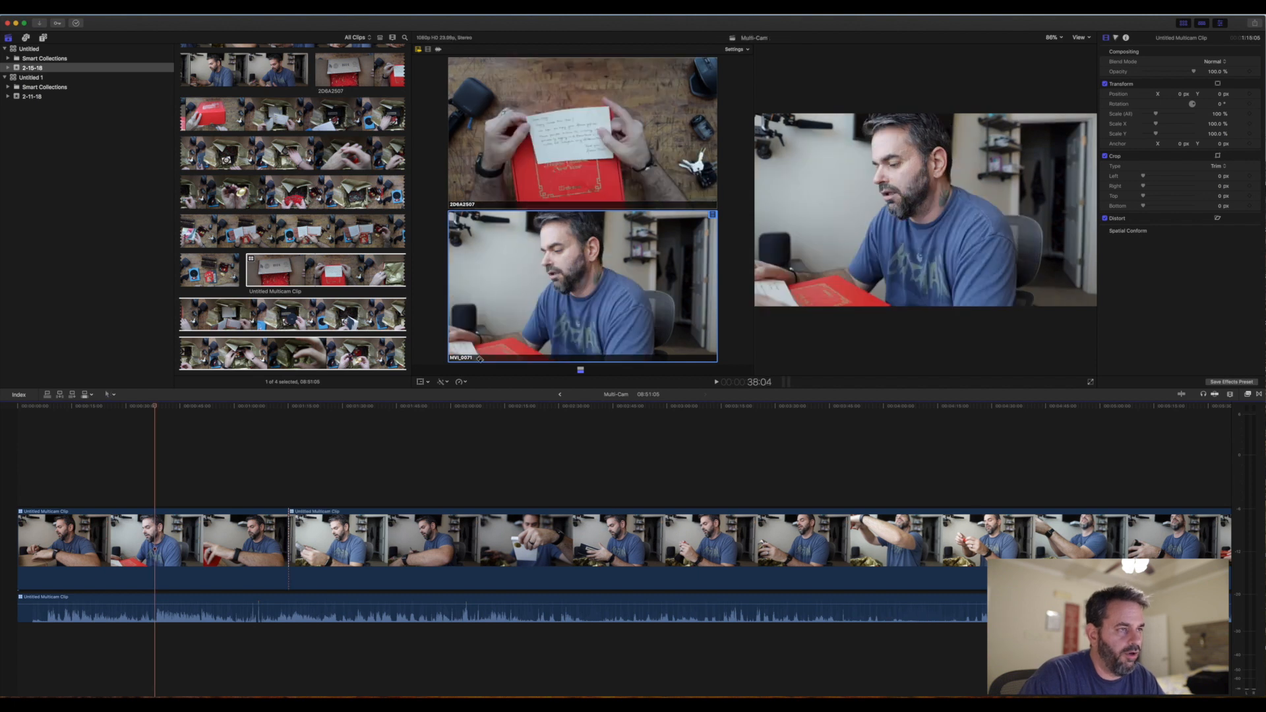
pyautogui.click(599, 126)
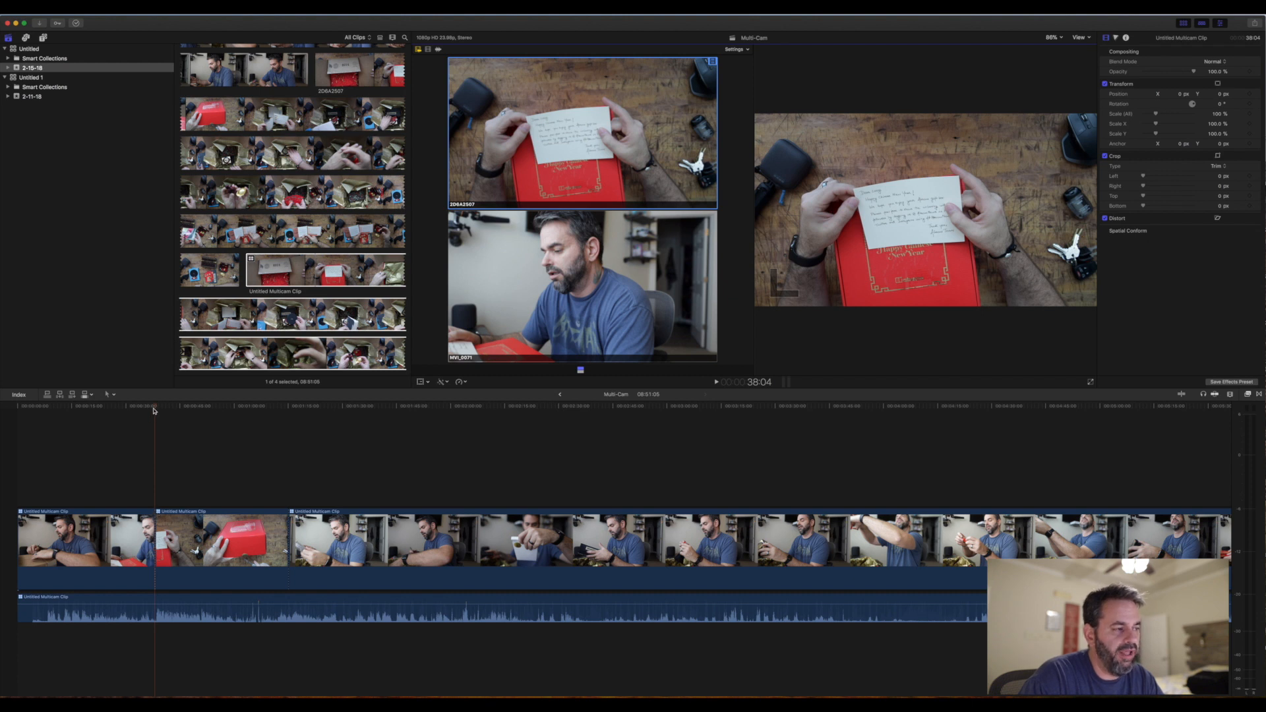
# - Play back the timeline from 38:04 and around the 1:15:05 cut to check the angle changes
pyautogui.click(146, 469)
pyautogui.press('space')
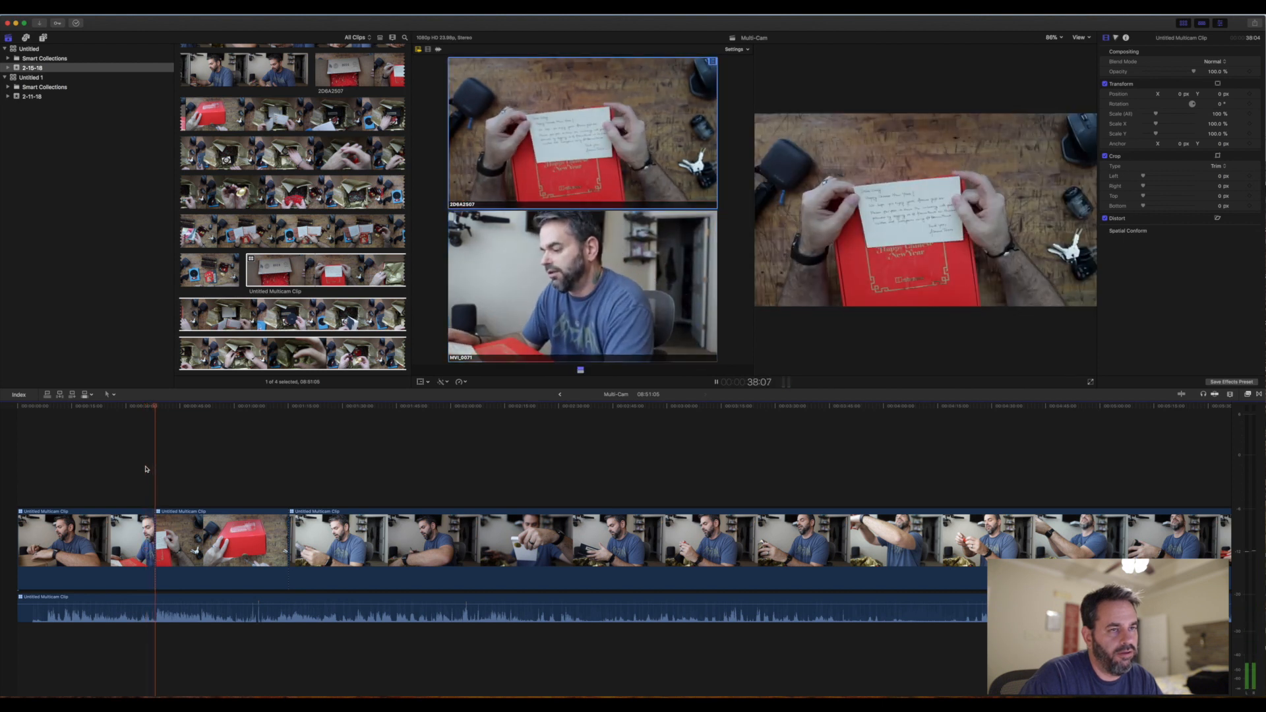
pyautogui.click(275, 475)
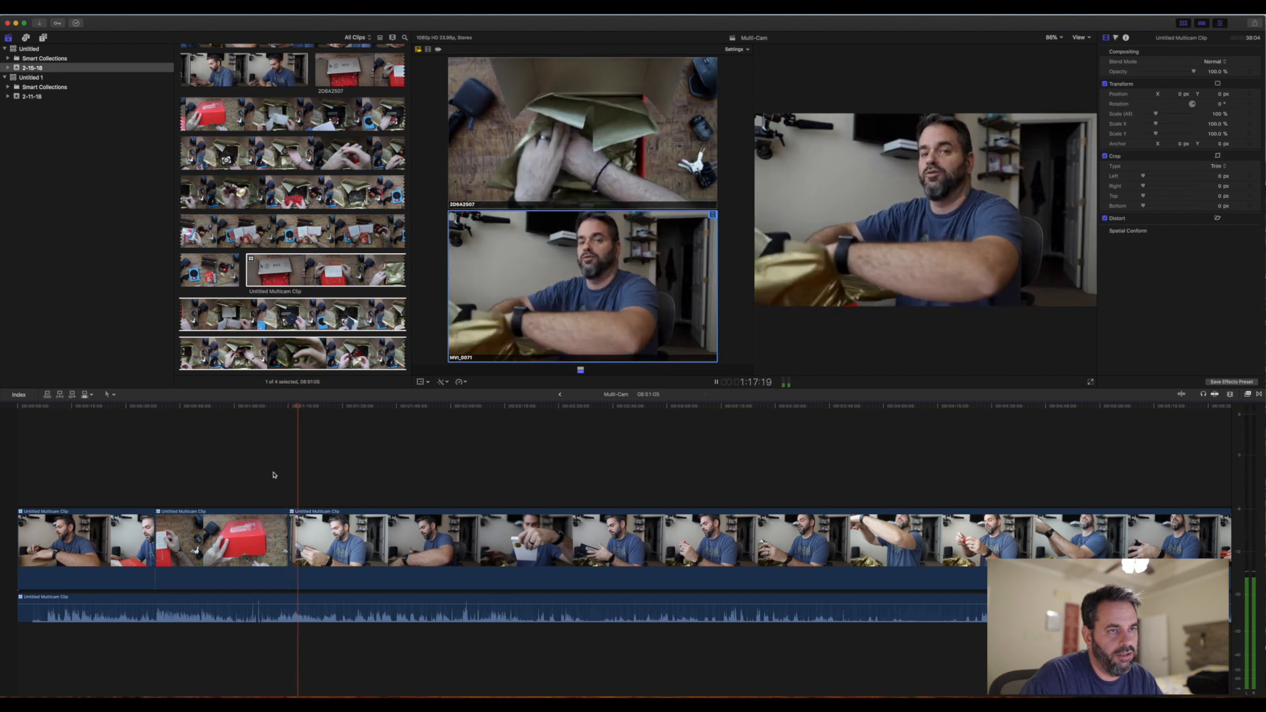
# - Split the multicam video near 2:43 and switch it to the 2D6A2507 angle from 1:58:13 up to that split
pyautogui.press('space')
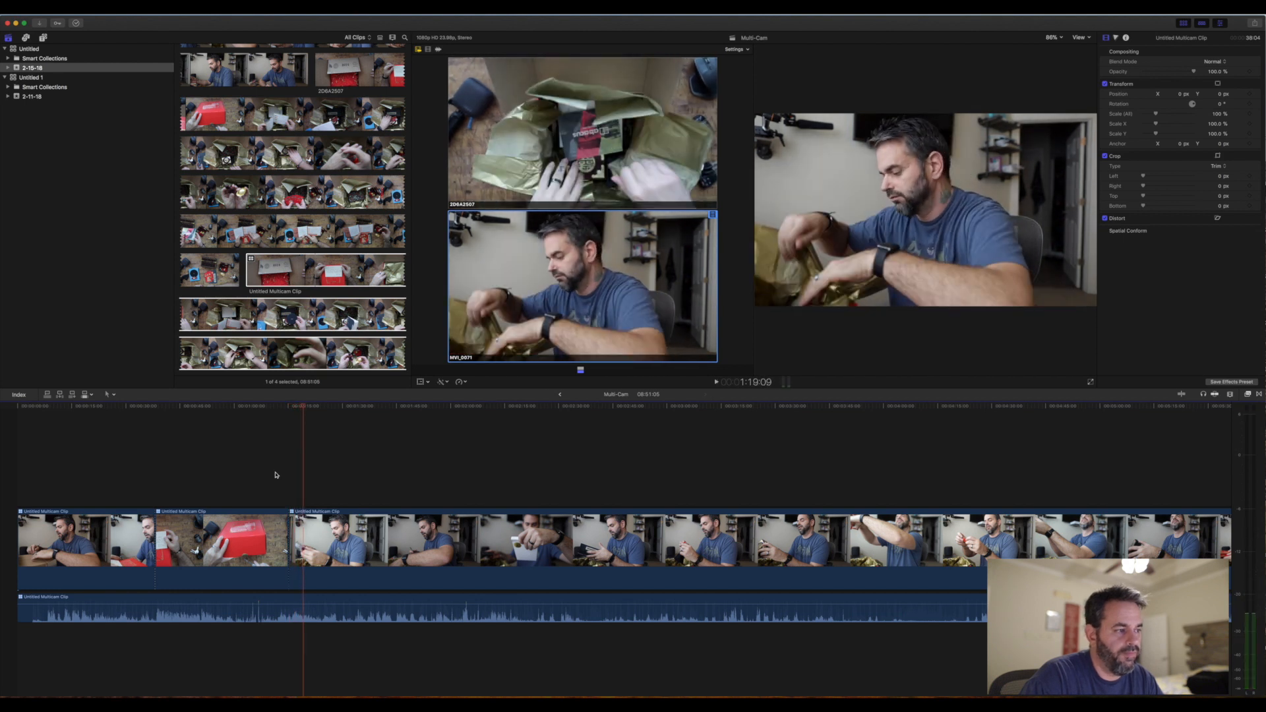
pyautogui.hscroll(5, 283, 475)
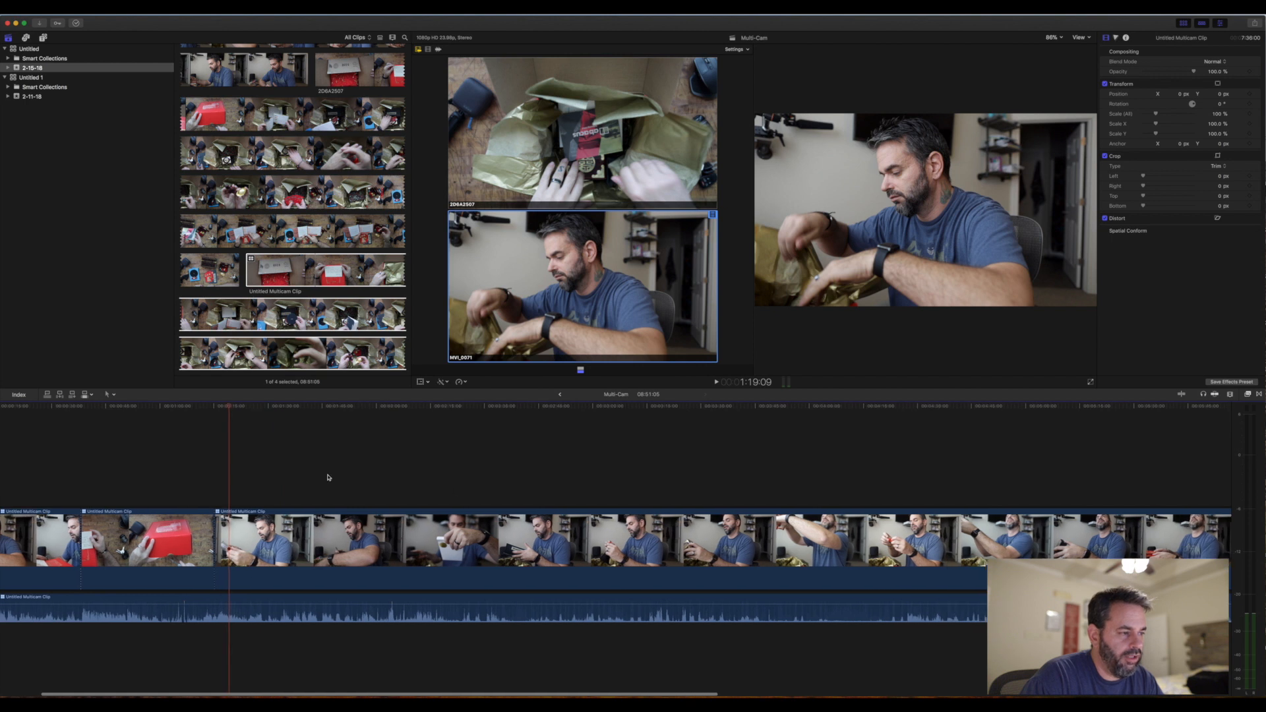
pyautogui.click(394, 478)
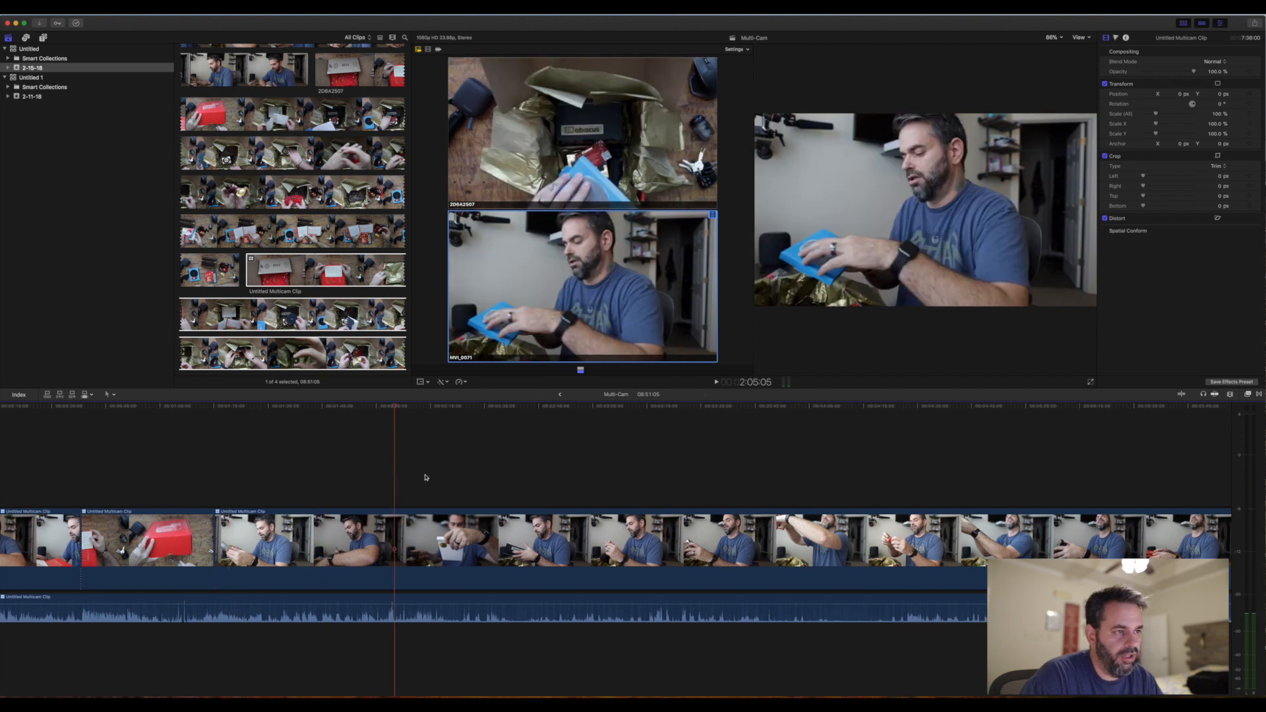
pyautogui.click(425, 478)
pyautogui.click(390, 482)
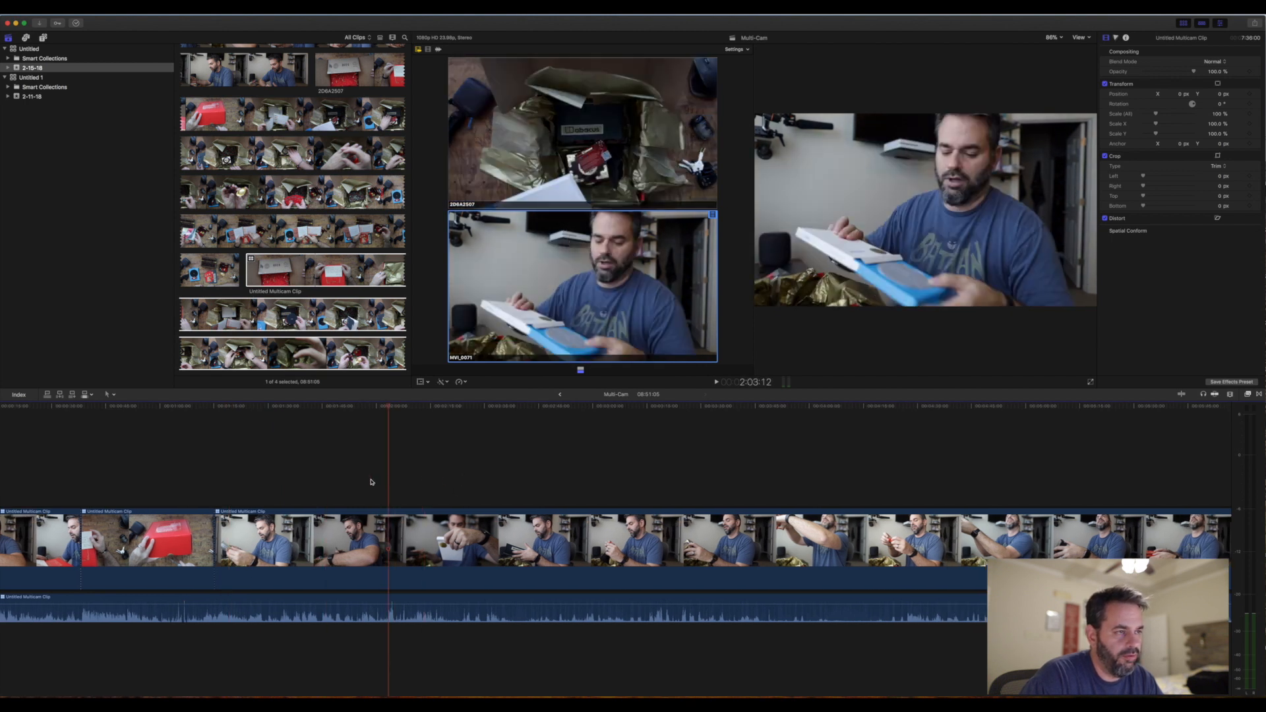
pyautogui.click(371, 482)
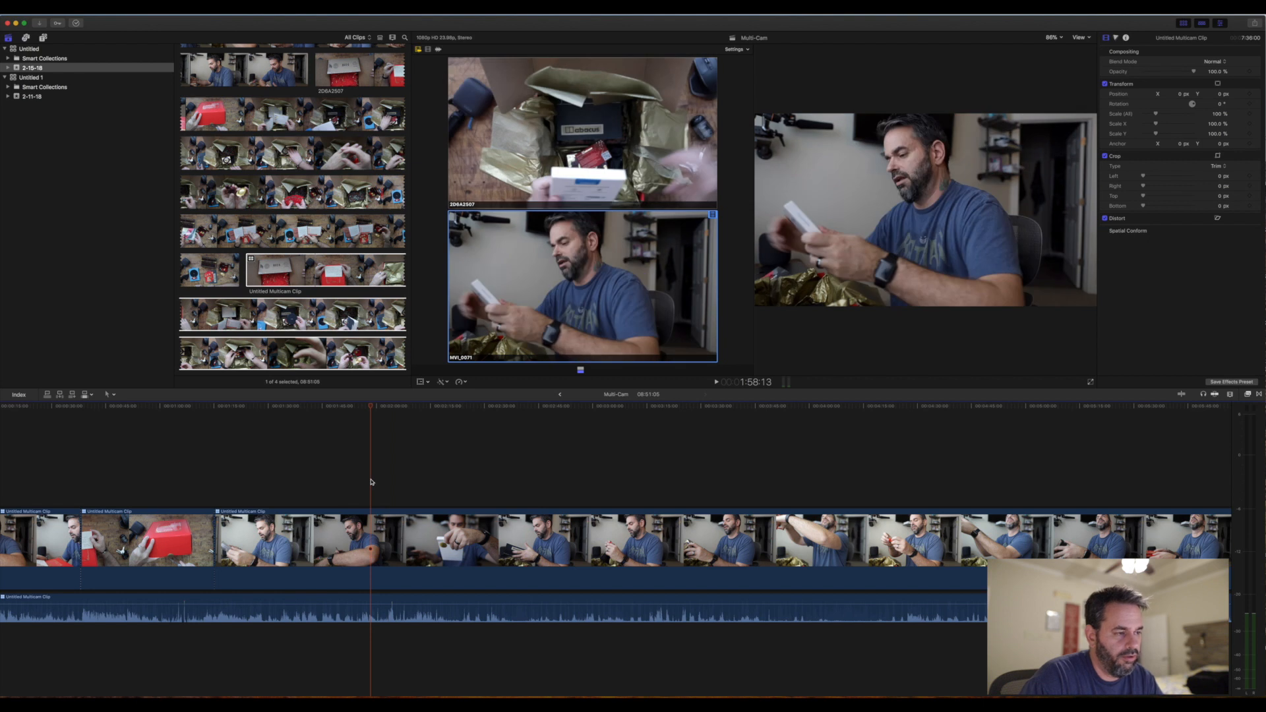
pyautogui.press('b')
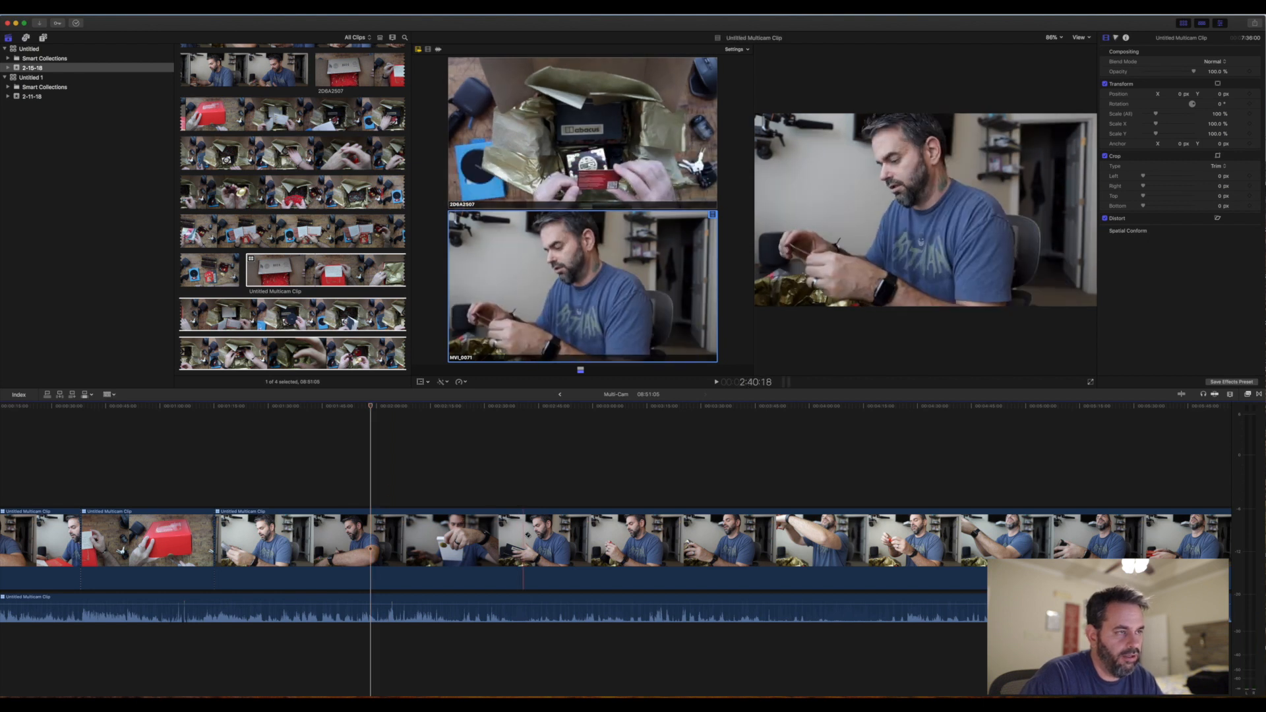
pyautogui.click(531, 541)
pyautogui.press('a')
pyautogui.click(485, 532)
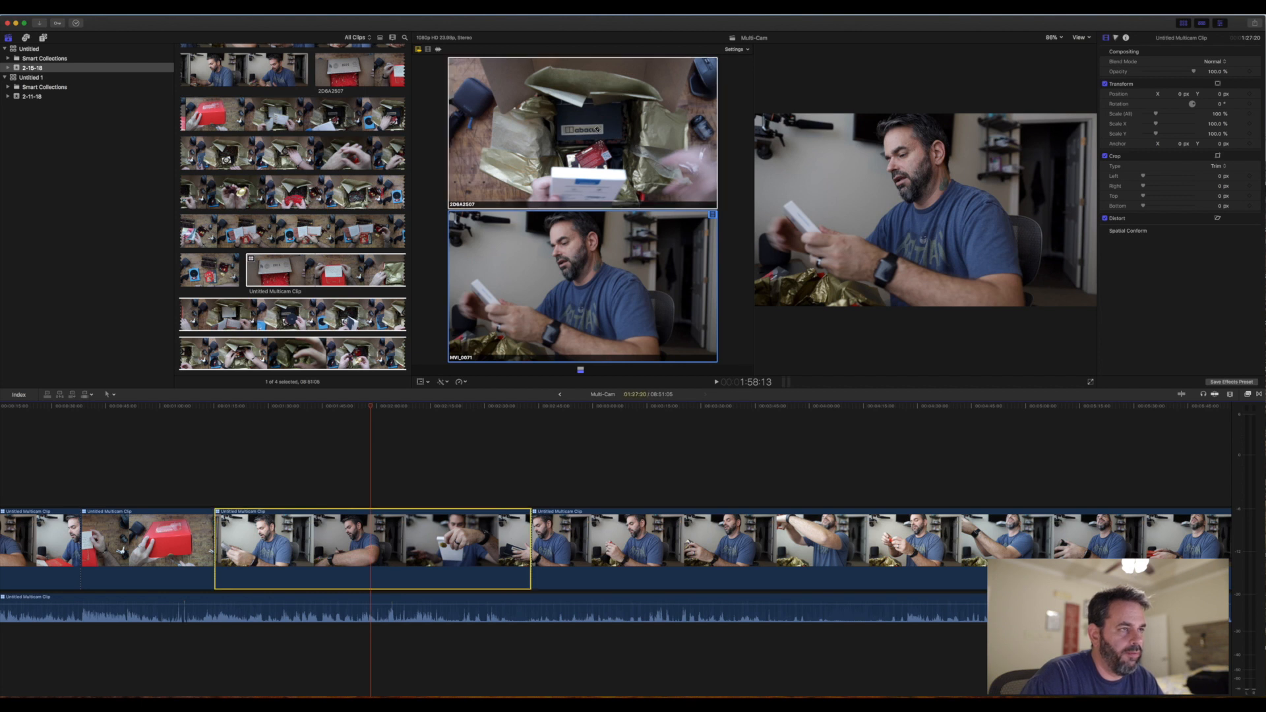
pyautogui.click(563, 204)
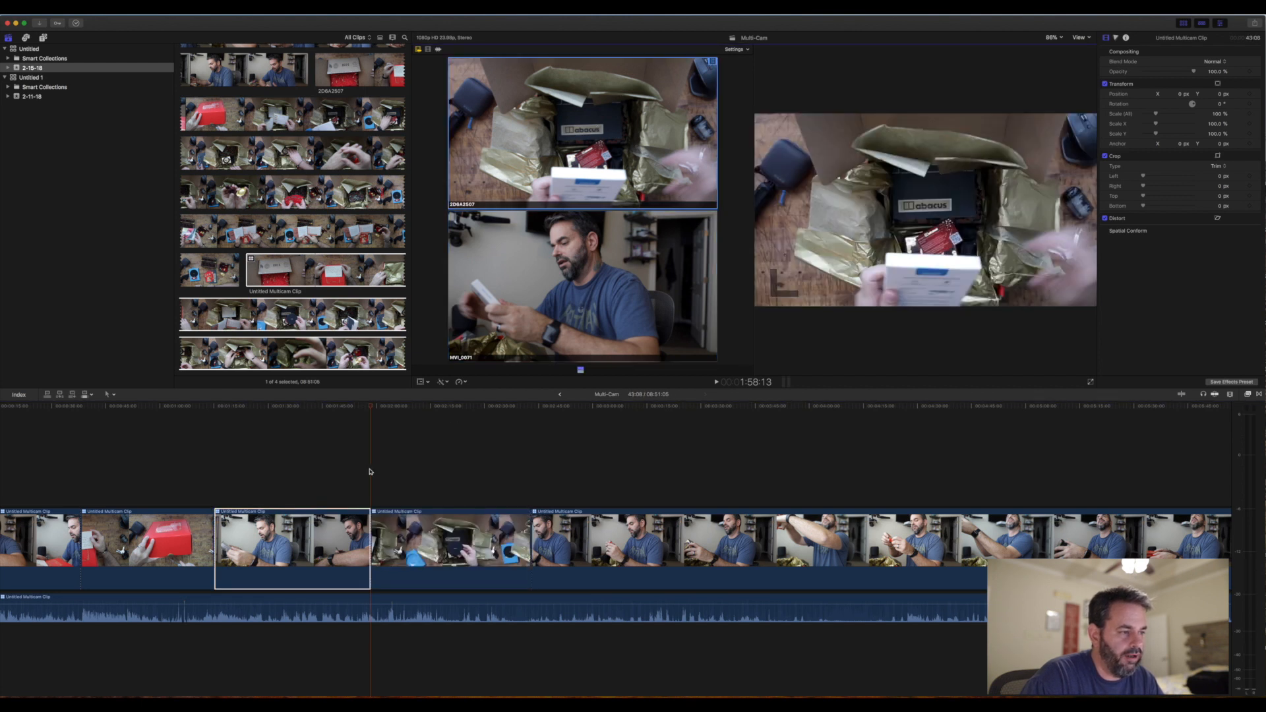
pyautogui.press('space')
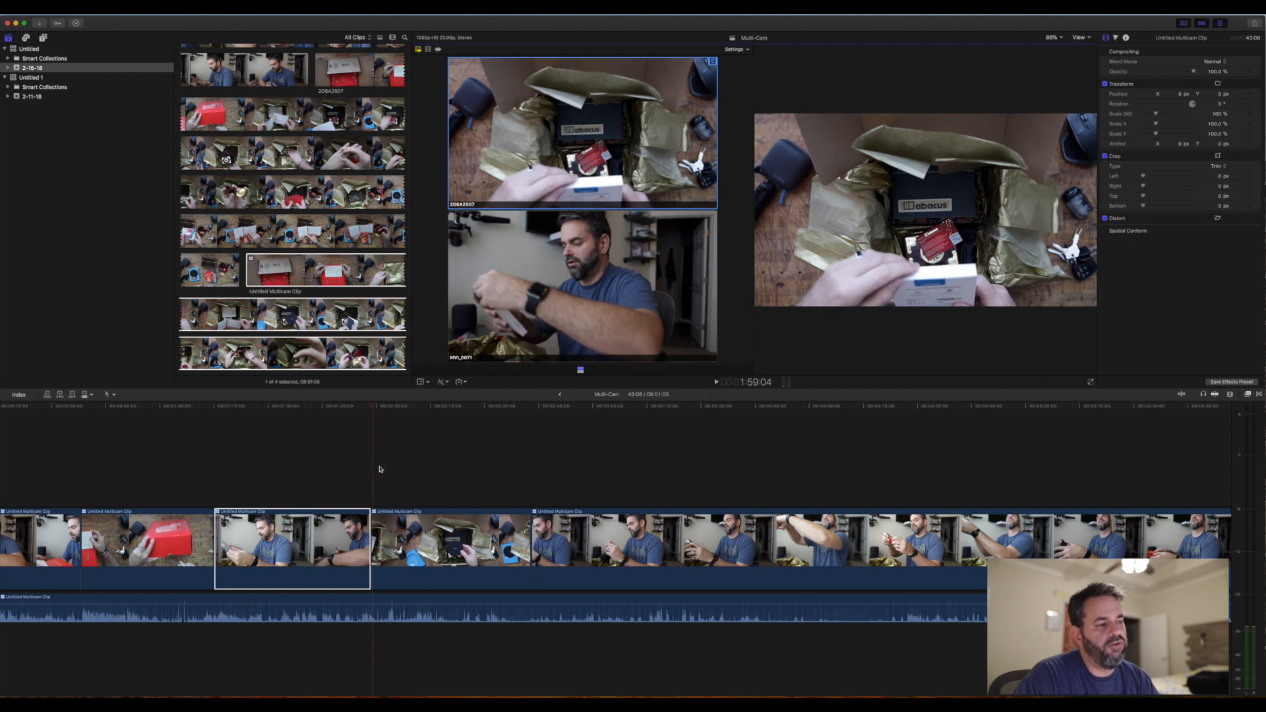
pyautogui.moveTo(374, 409)
pyautogui.mouseDown()
pyautogui.moveTo(410, 409)
pyautogui.moveTo(375, 410)
pyautogui.mouseUp()
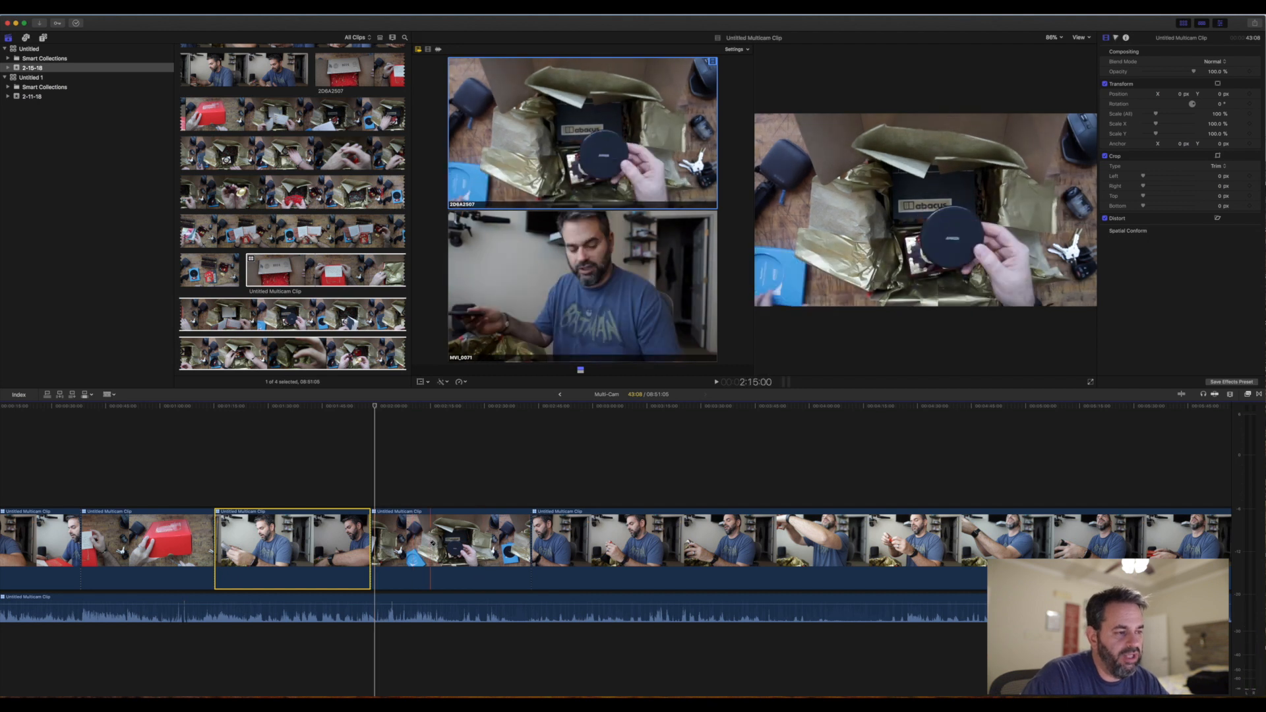
pyautogui.click(432, 544)
pyautogui.click(496, 537)
pyautogui.press('a')
pyautogui.click(473, 537)
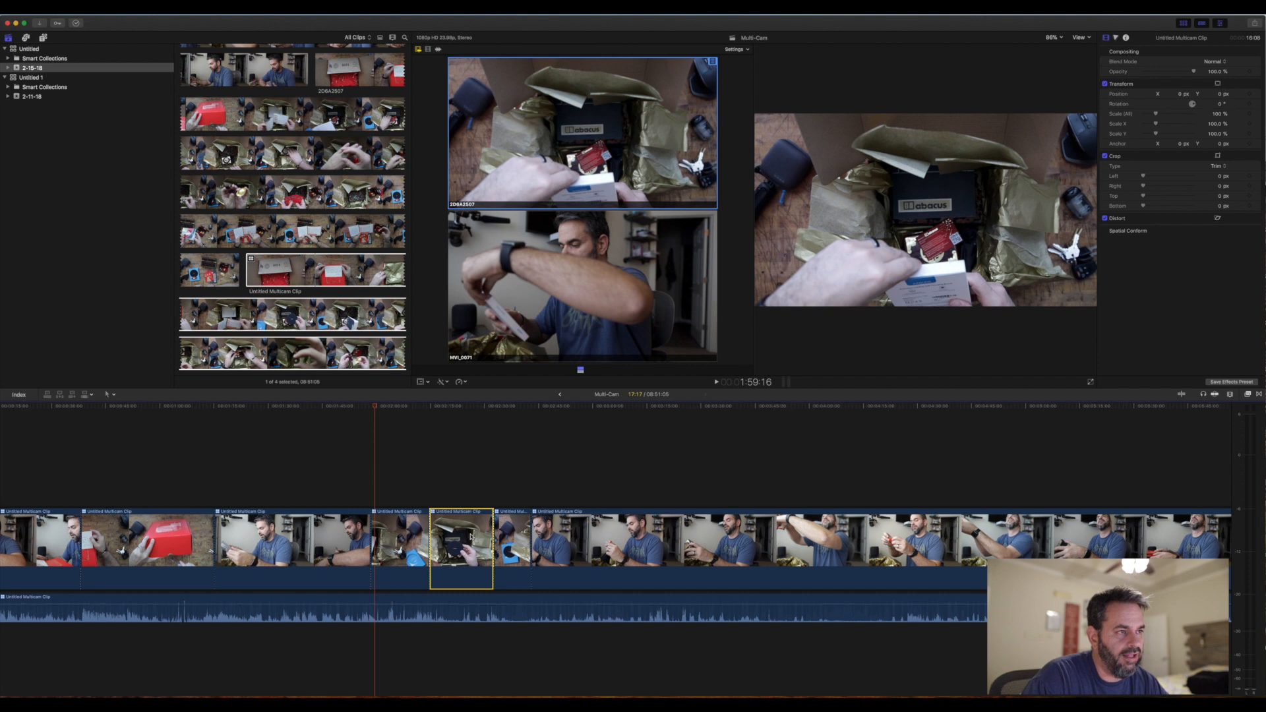
pyautogui.click(555, 184)
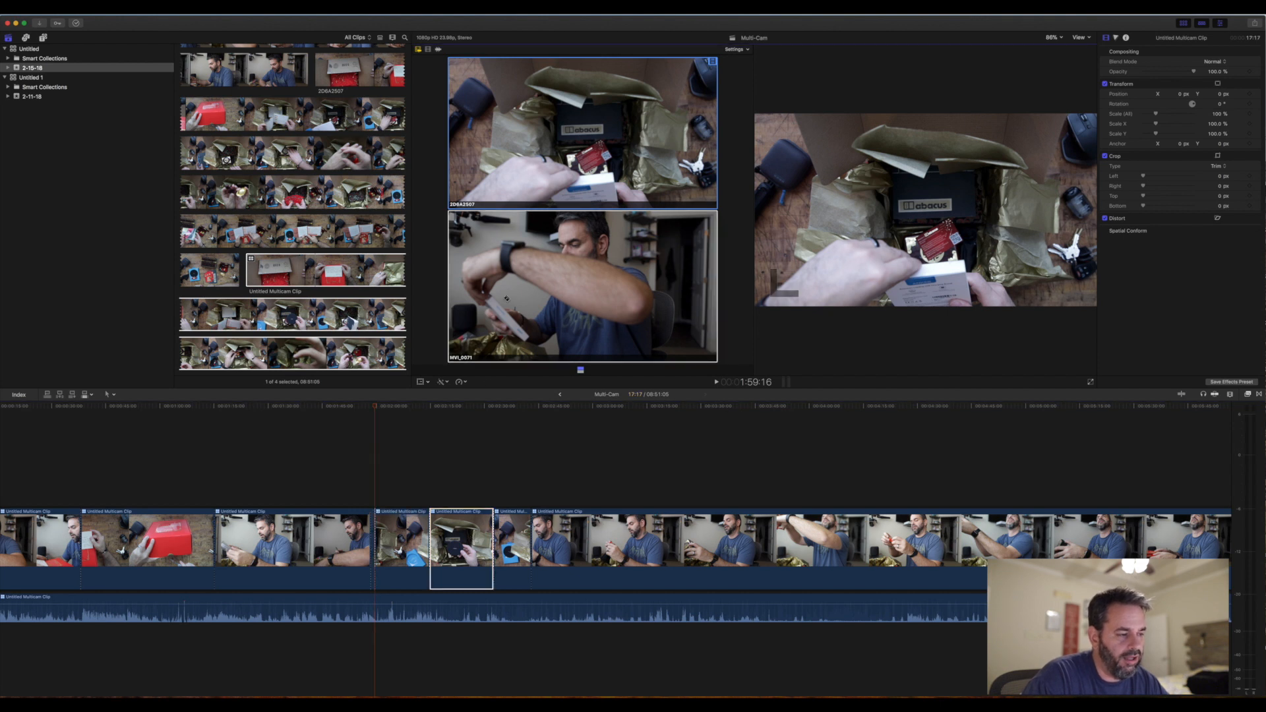
pyautogui.press('super+z')
pyautogui.press('super+z')
pyautogui.press('super+z')
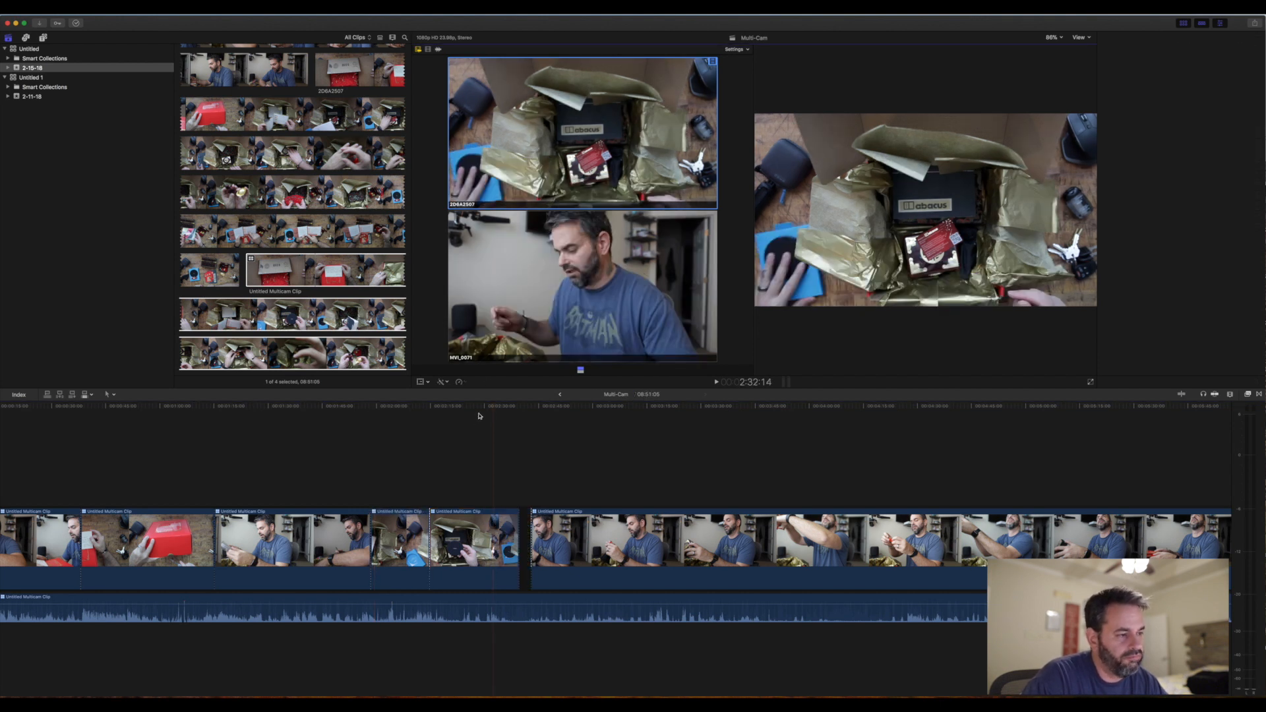
# - Split the multicam video near 4:54 and switch it to the 2D6A2507 angle from 3:34:02 up to that split
pyautogui.moveTo(432, 409); pyautogui.dragTo(607, 422)
pyautogui.hscroll(5, 605, 422)
pyautogui.hscroll(3, 600, 419)
pyautogui.moveTo(307, 407); pyautogui.dragTo(415, 416)
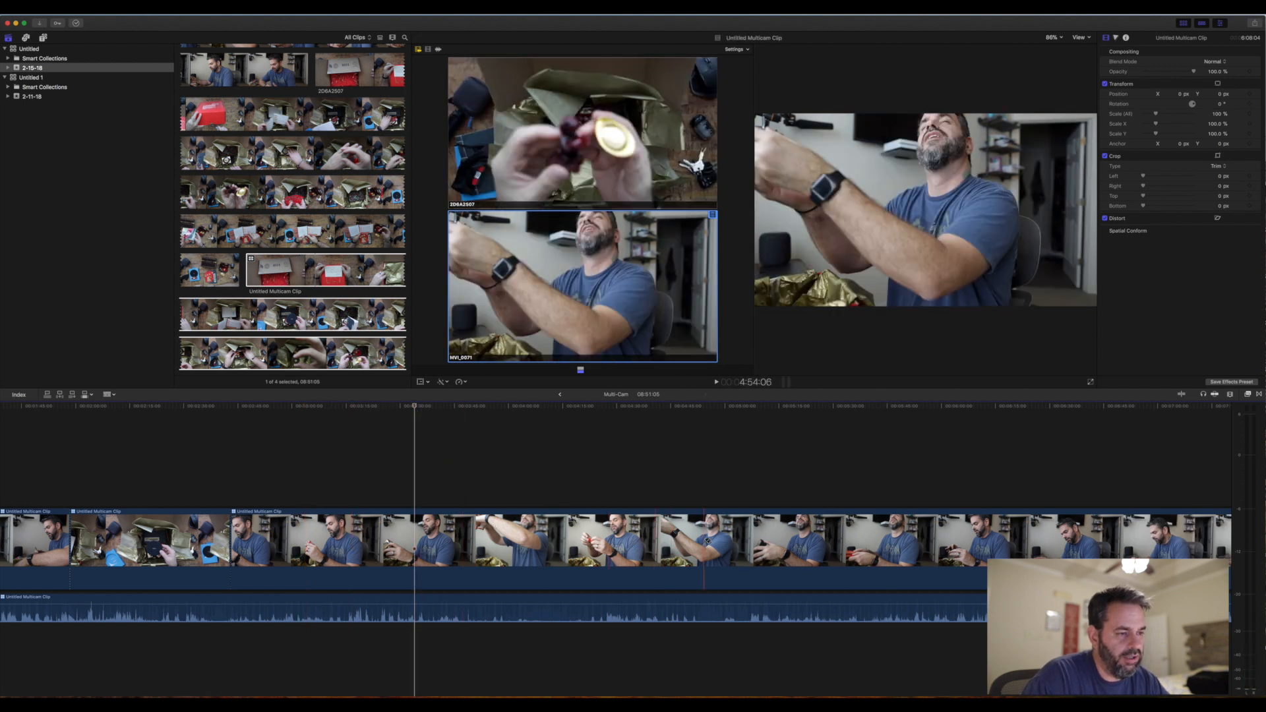
pyautogui.click(706, 540)
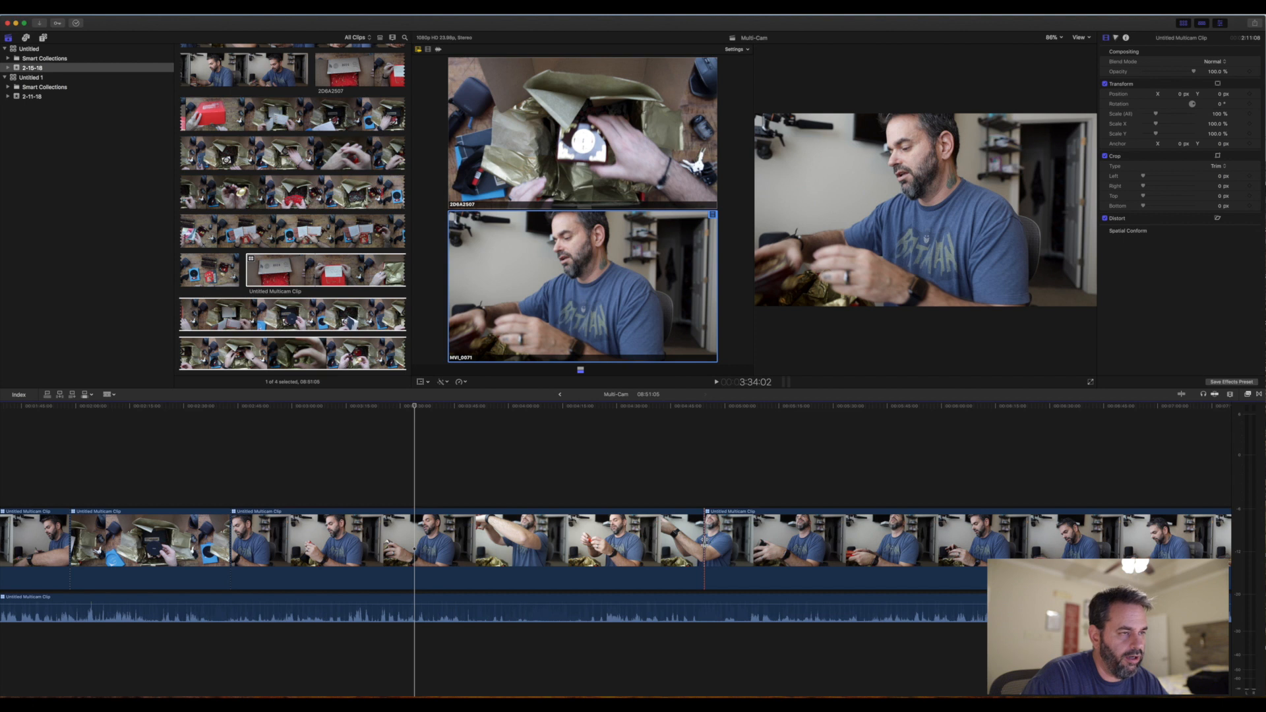
pyautogui.click(555, 163)
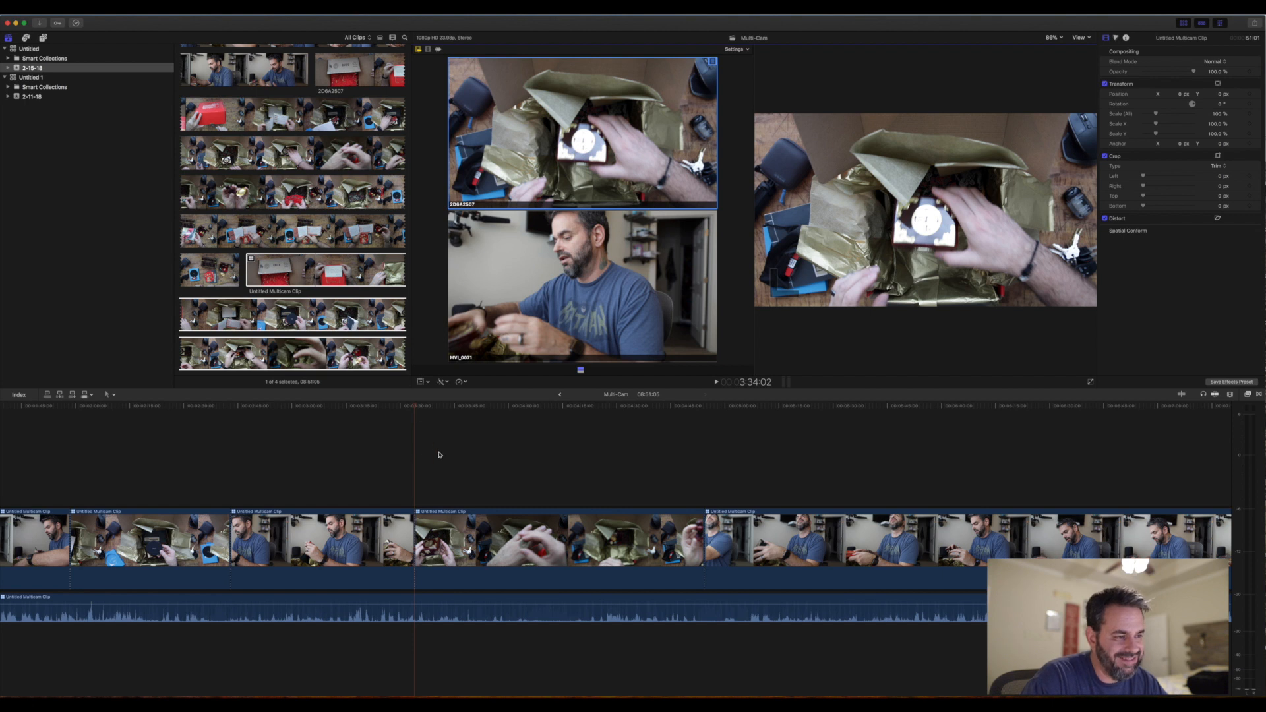
# - Play back the timeline shortly before the 3:34:02 cut to check the MVI_0071 angle
pyautogui.hscroll(3, 415, 459)
pyautogui.click(339, 459)
pyautogui.press('space')
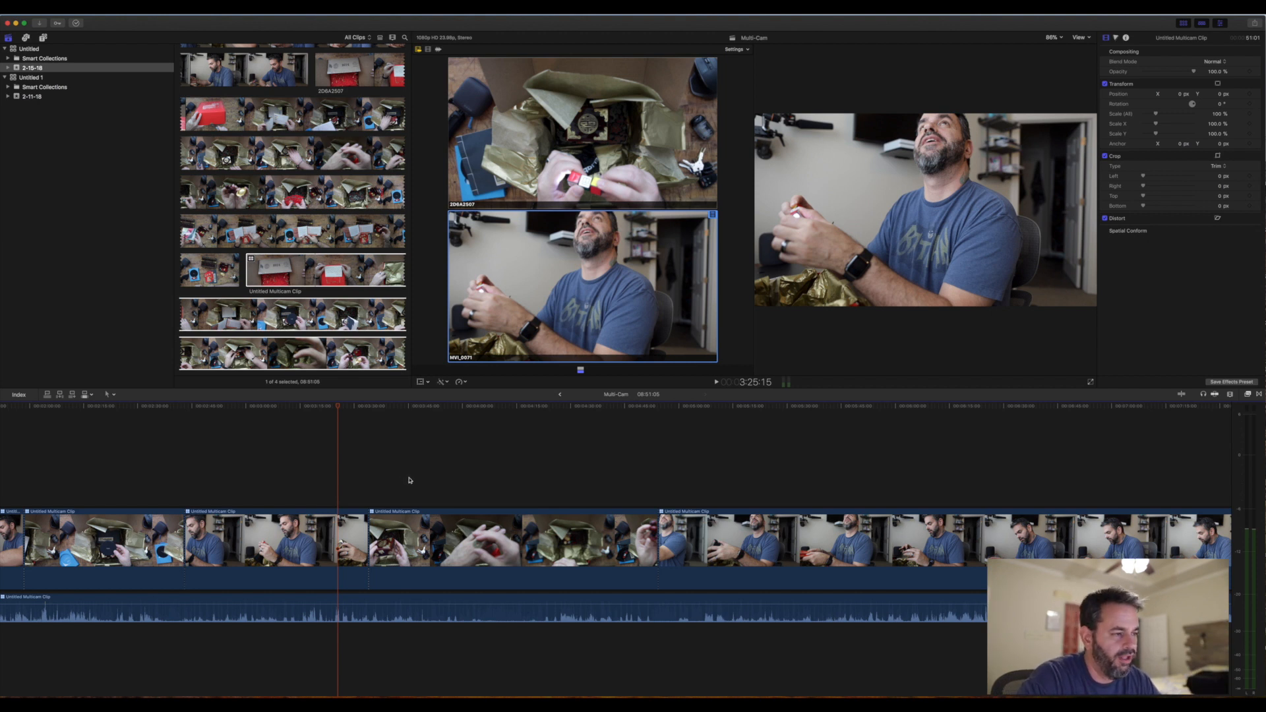
pyautogui.hscroll(3, 409, 480)
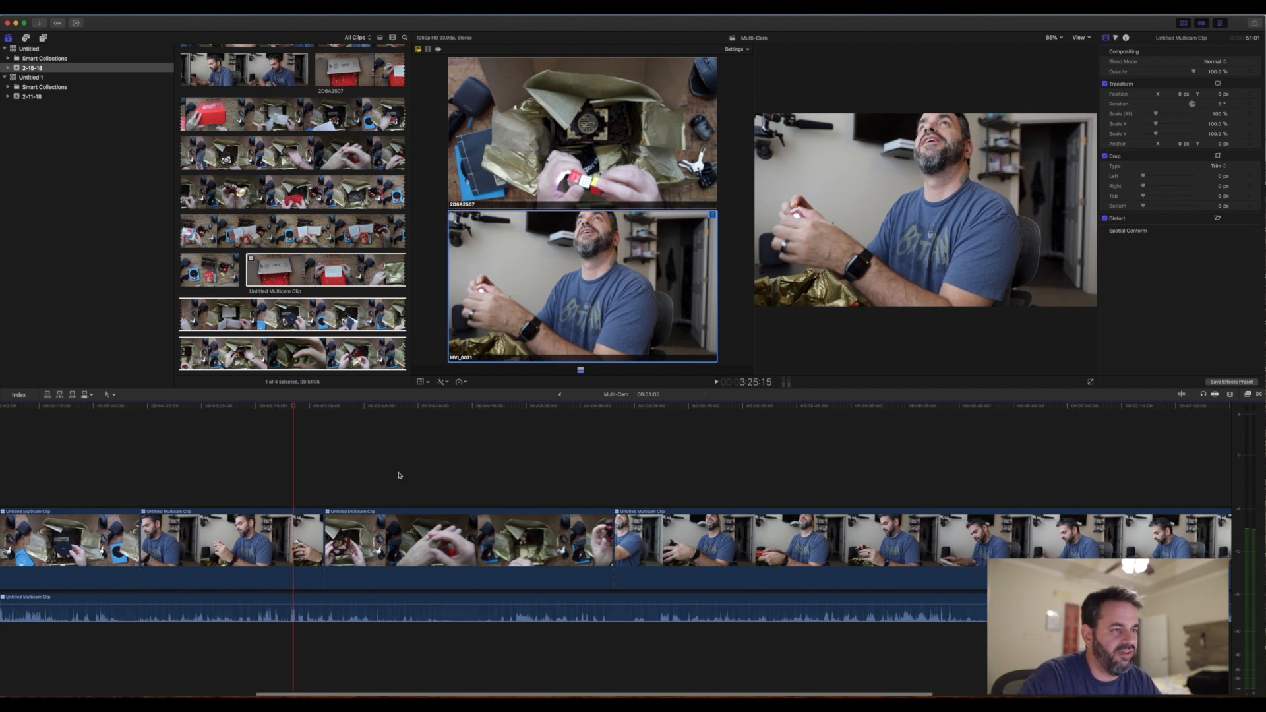
# - Open the angle viewer's settings to review the angle count, timecode and display name options
pyautogui.click(736, 49)
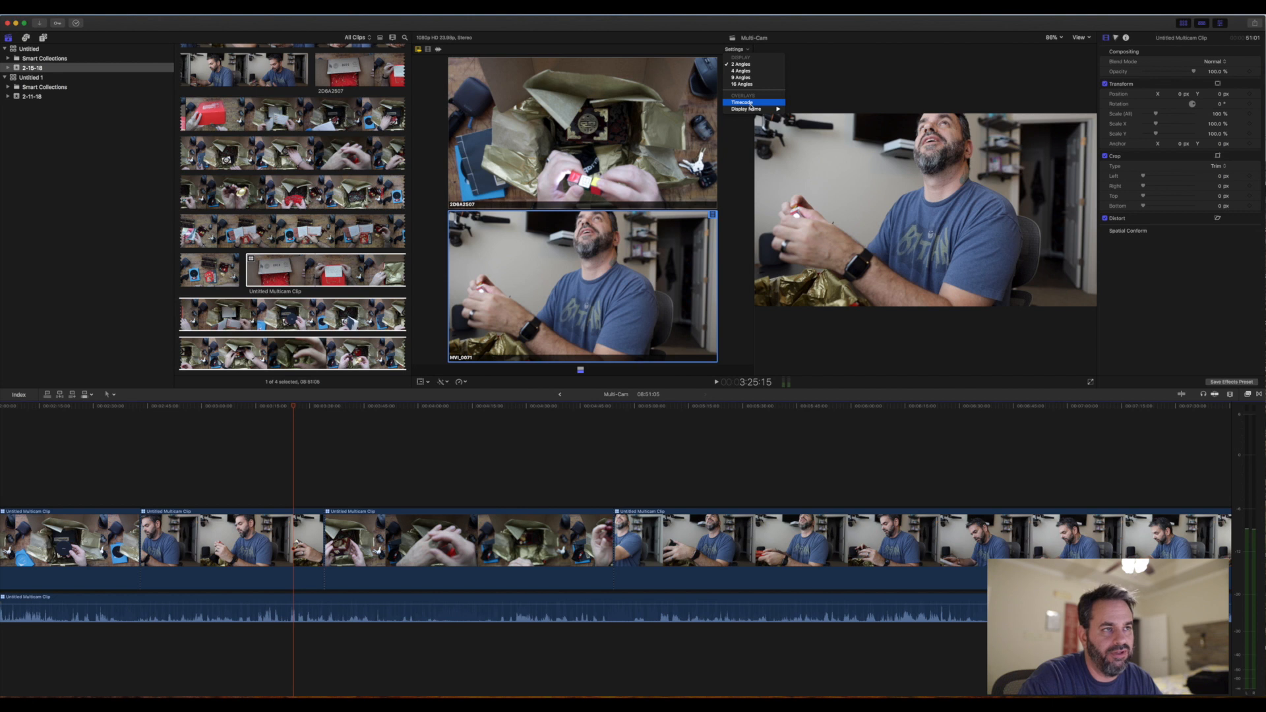
pyautogui.moveTo(753, 112)
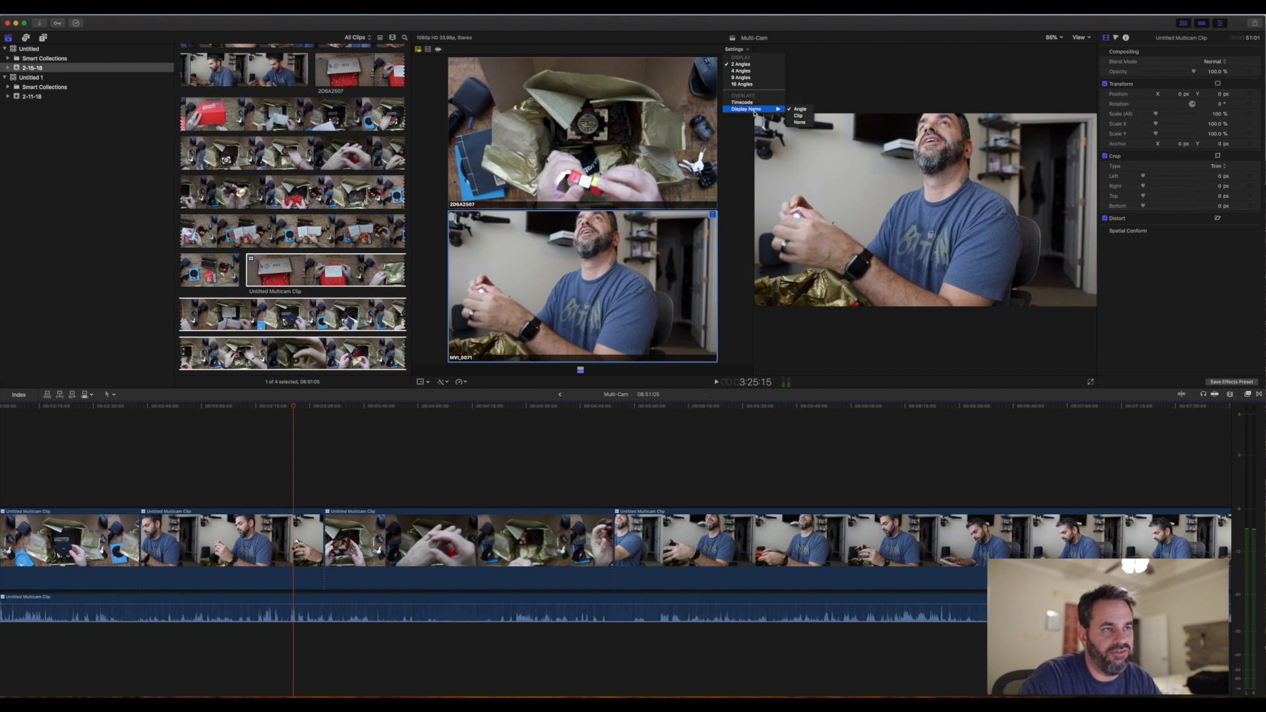
pyautogui.click(1081, 38)
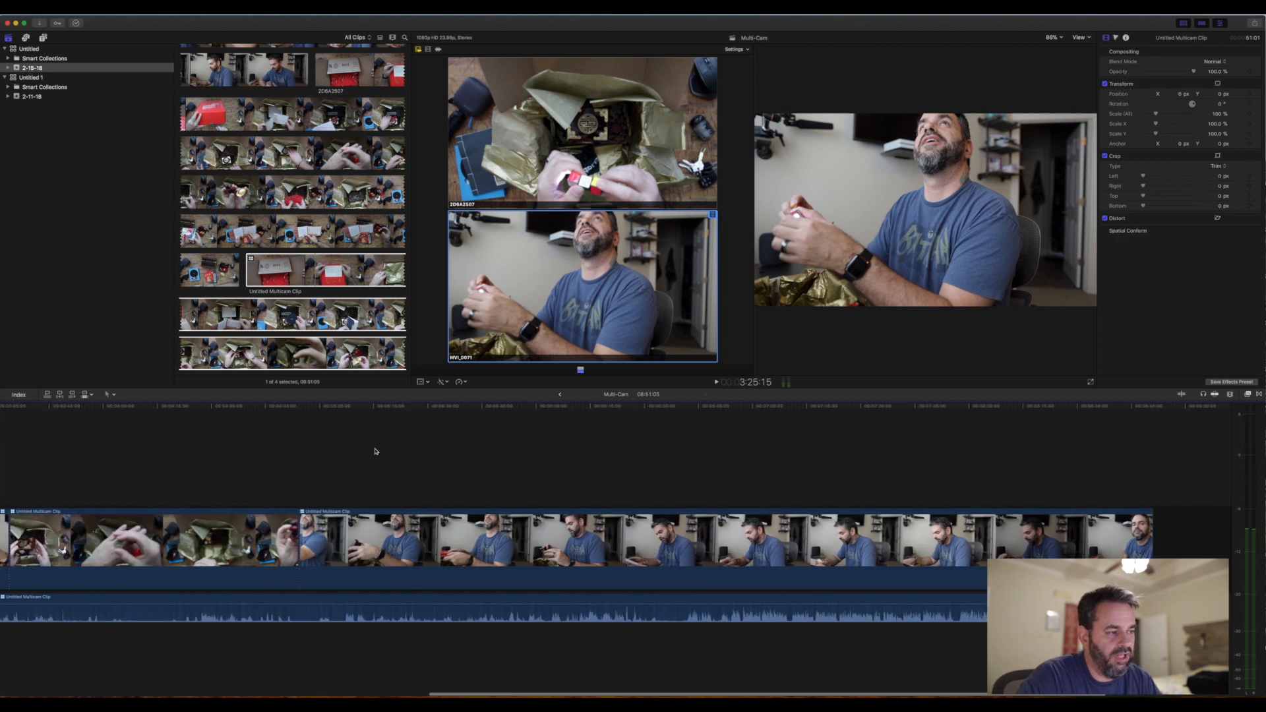
# - Split the multicam video near 6:11 and switch it to the 2D6A2507 angle from 5:36:00 up to that split
pyautogui.hscroll(-2, 489, 468)
pyautogui.press('b')
pyautogui.hscroll(1, 834, 536)
pyautogui.click(651, 538)
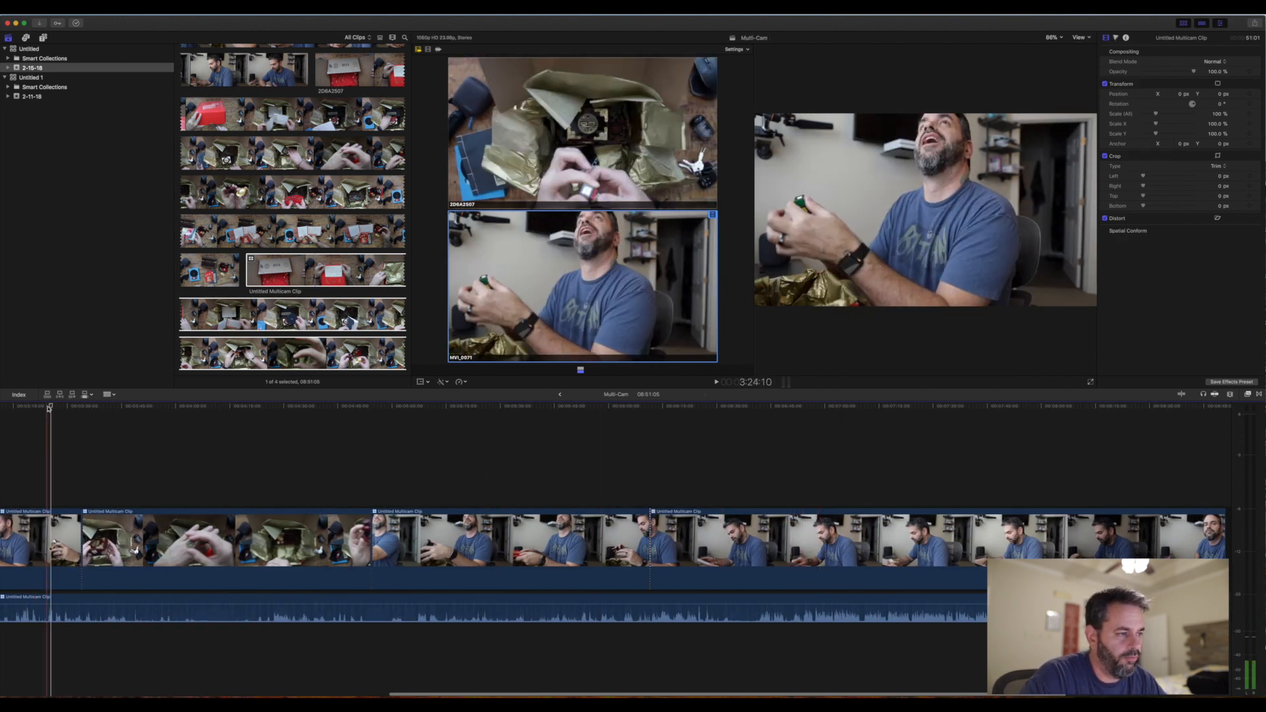
pyautogui.click(450, 429)
pyautogui.click(521, 429)
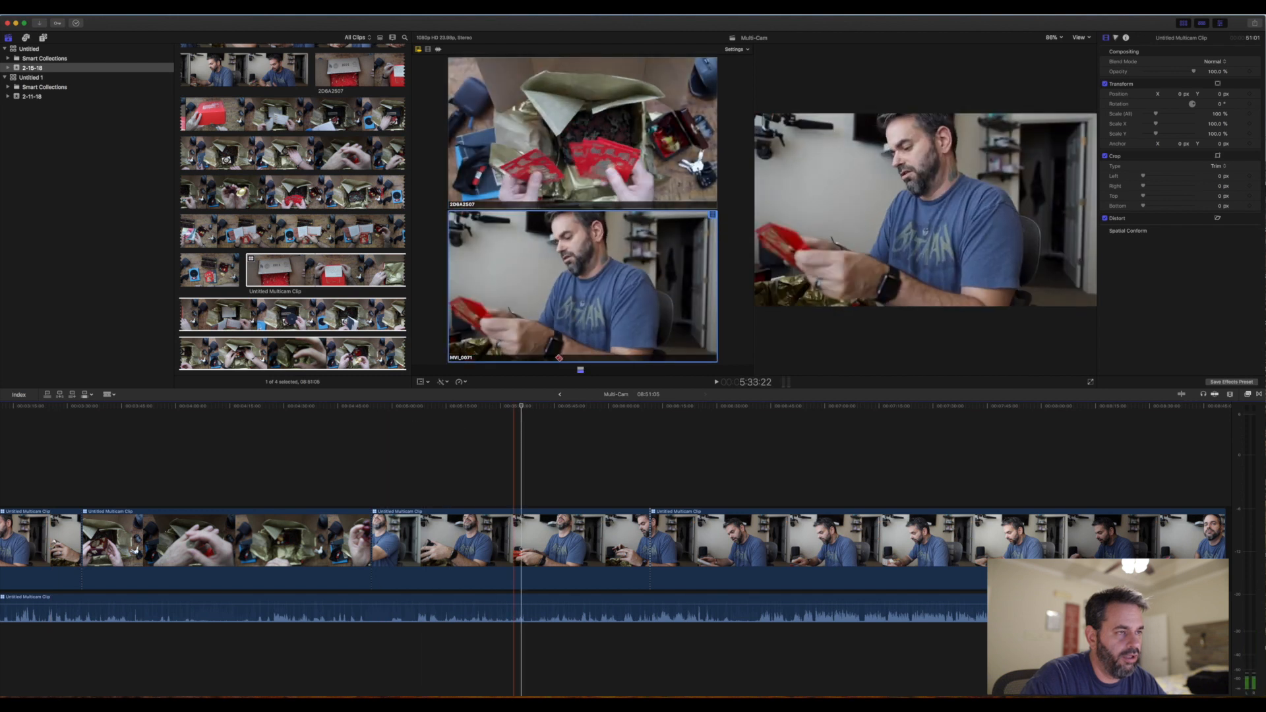
pyautogui.click(581, 164)
# - Examine the multicam cuts along the timeline against the uninterrupted detached audio beneath them
pyautogui.hscroll(5, 640, 500)
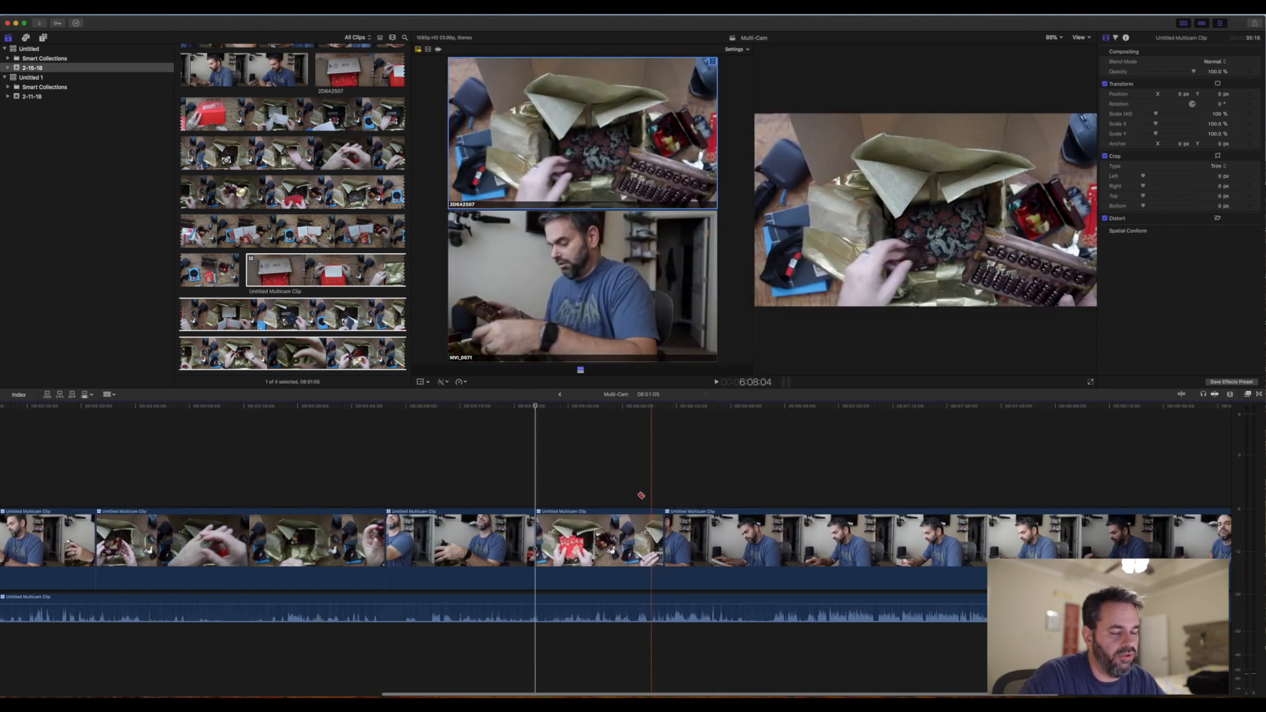
pyautogui.hscroll(3, 641, 496)
pyautogui.hscroll(-4, 639, 493)
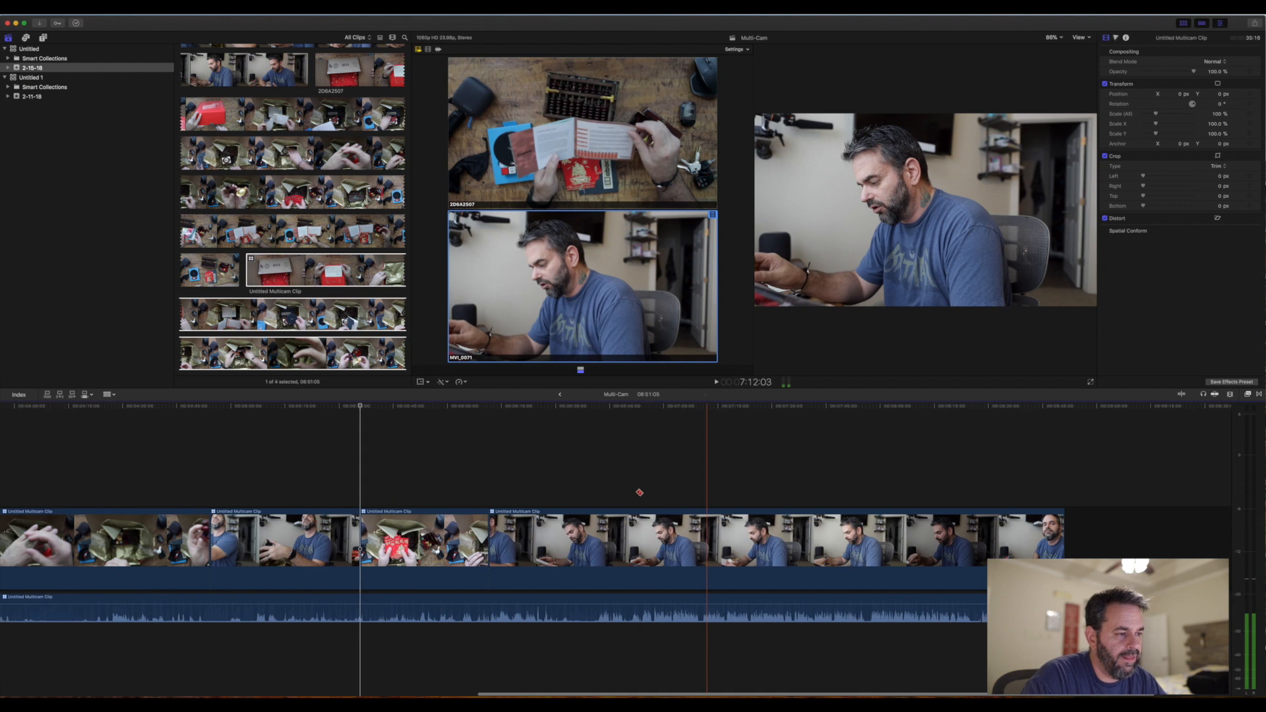
pyautogui.hscroll(-1, 637, 490)
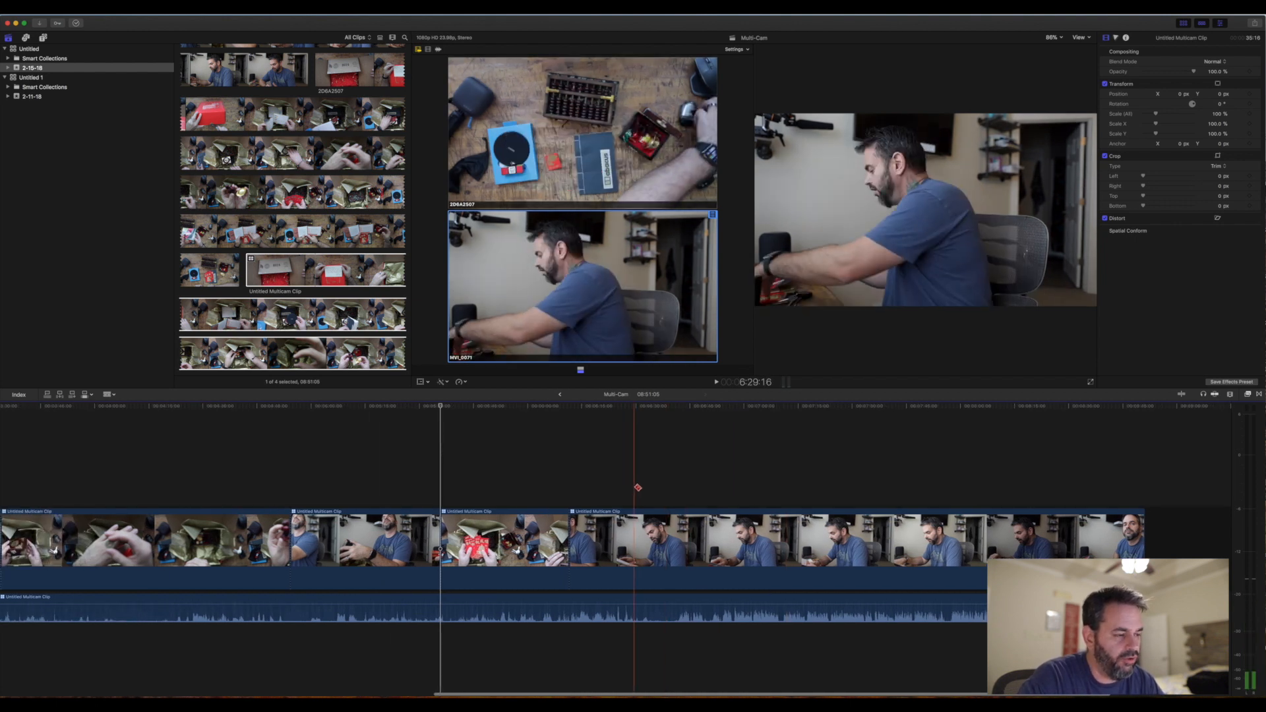
pyautogui.press('a')
pyautogui.hscroll(-3, 633, 491)
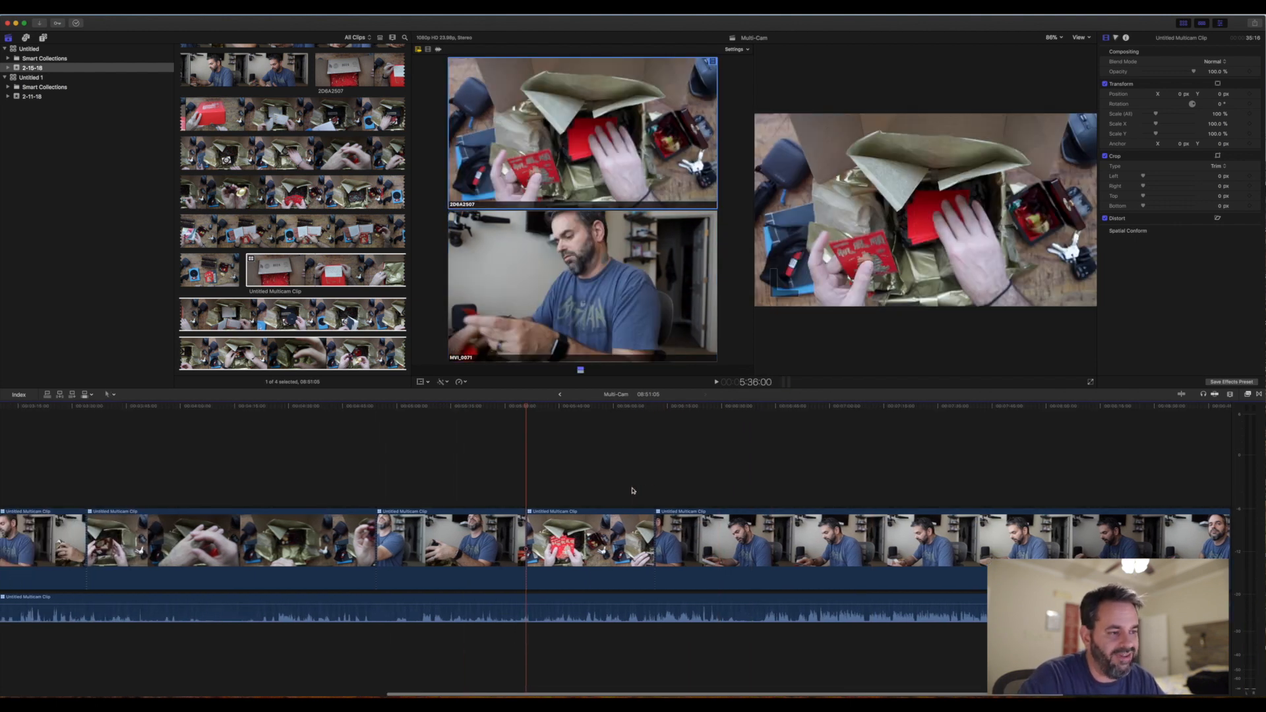
pyautogui.hscroll(-4, 633, 490)
pyautogui.moveTo(354, 602)
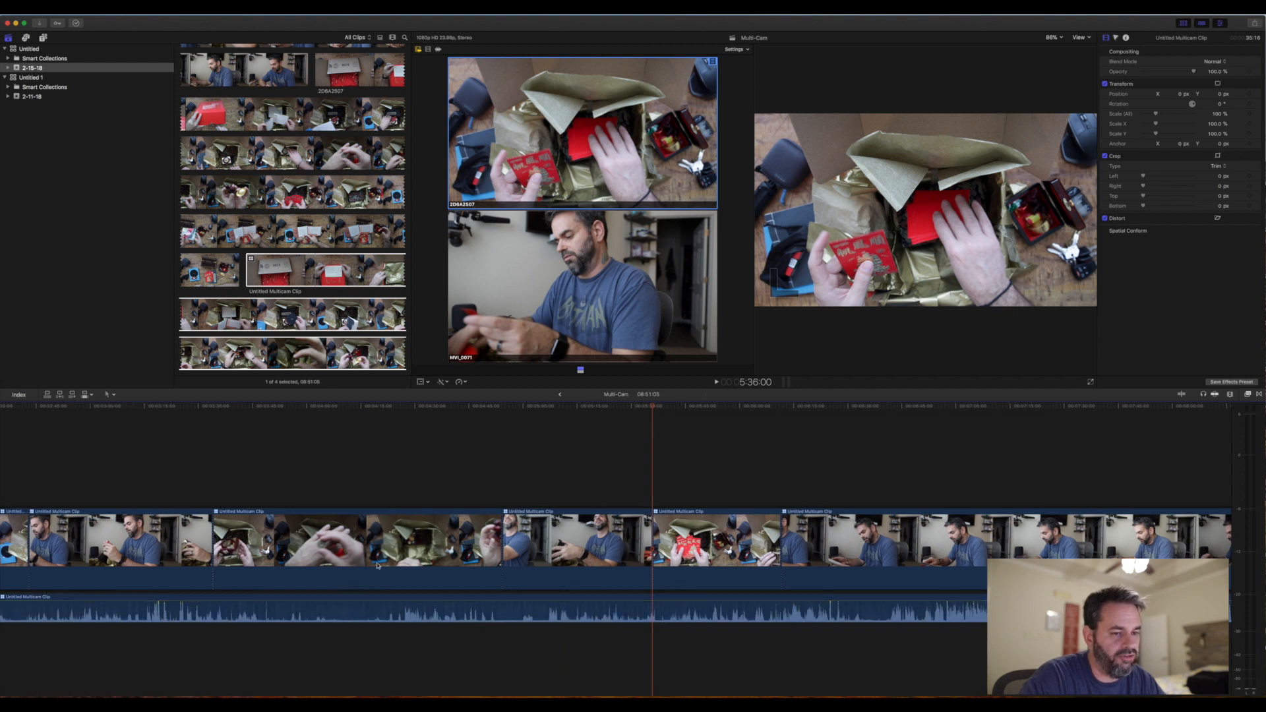
pyautogui.hscroll(-4, 383, 561)
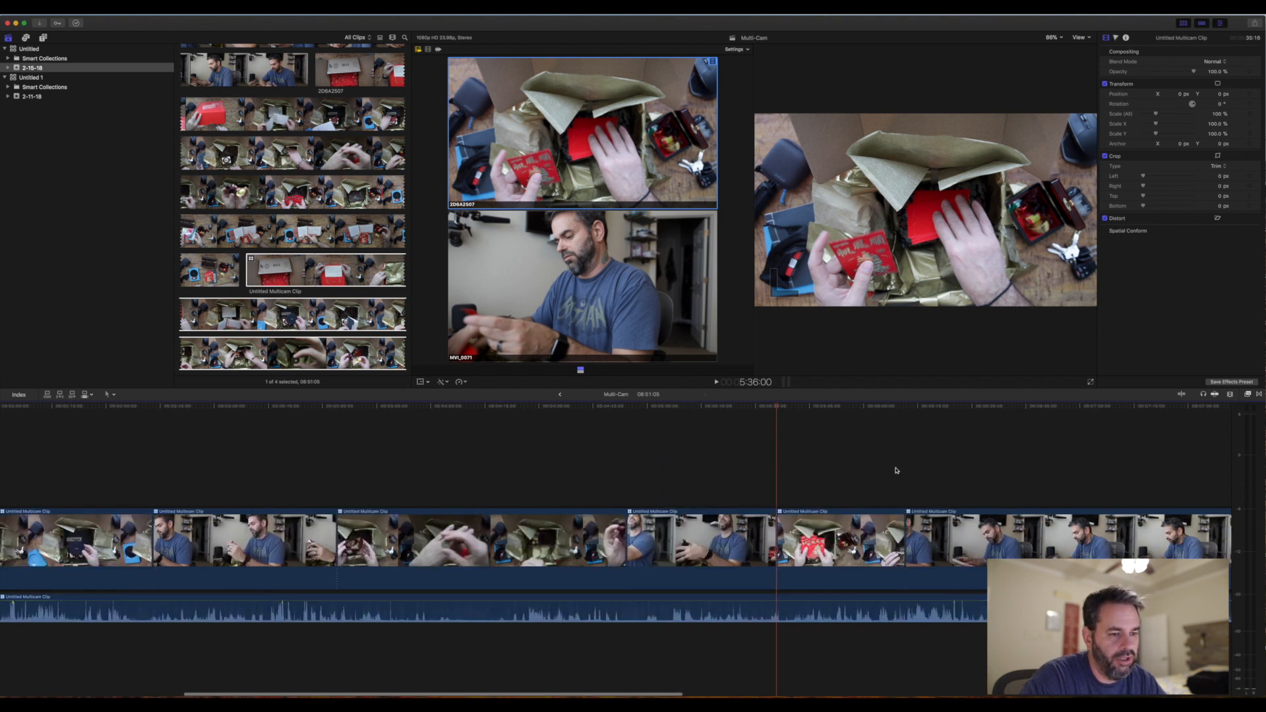
# - Play back the timeline from about 6:00 and again beyond the following cut to check the angle change
pyautogui.click(861, 470)
pyautogui.press('space')
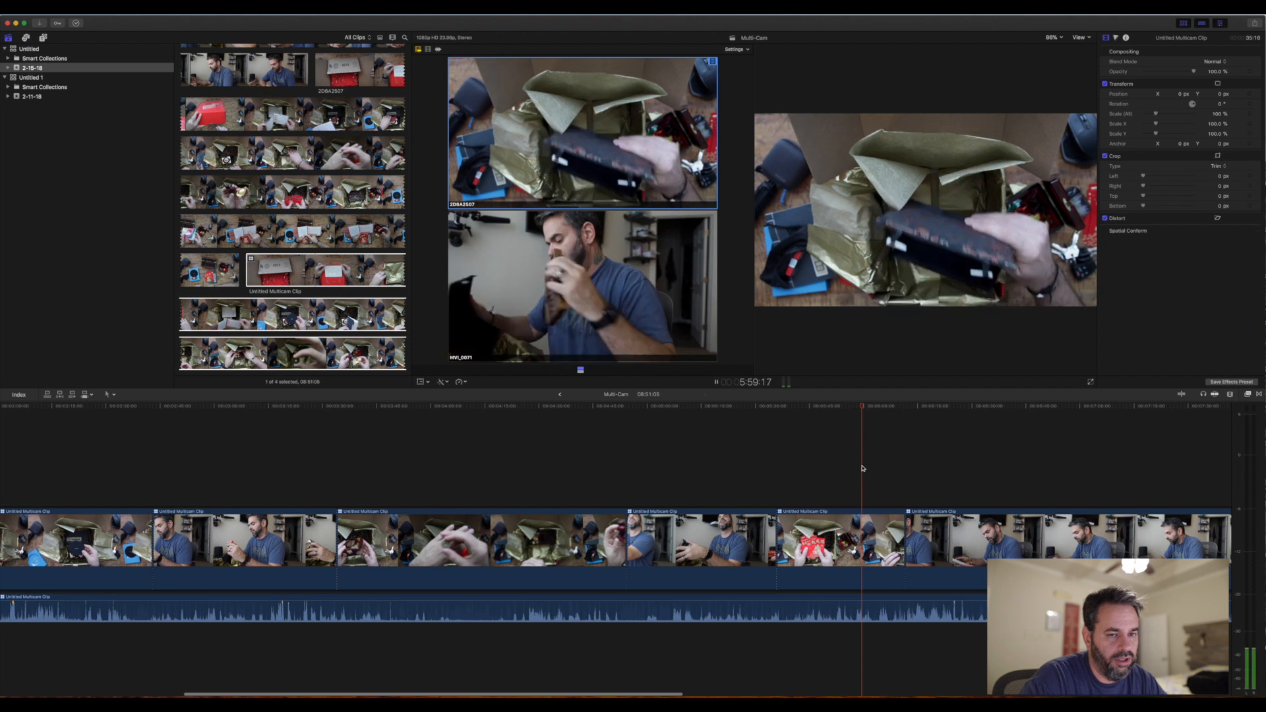
pyautogui.click(943, 470)
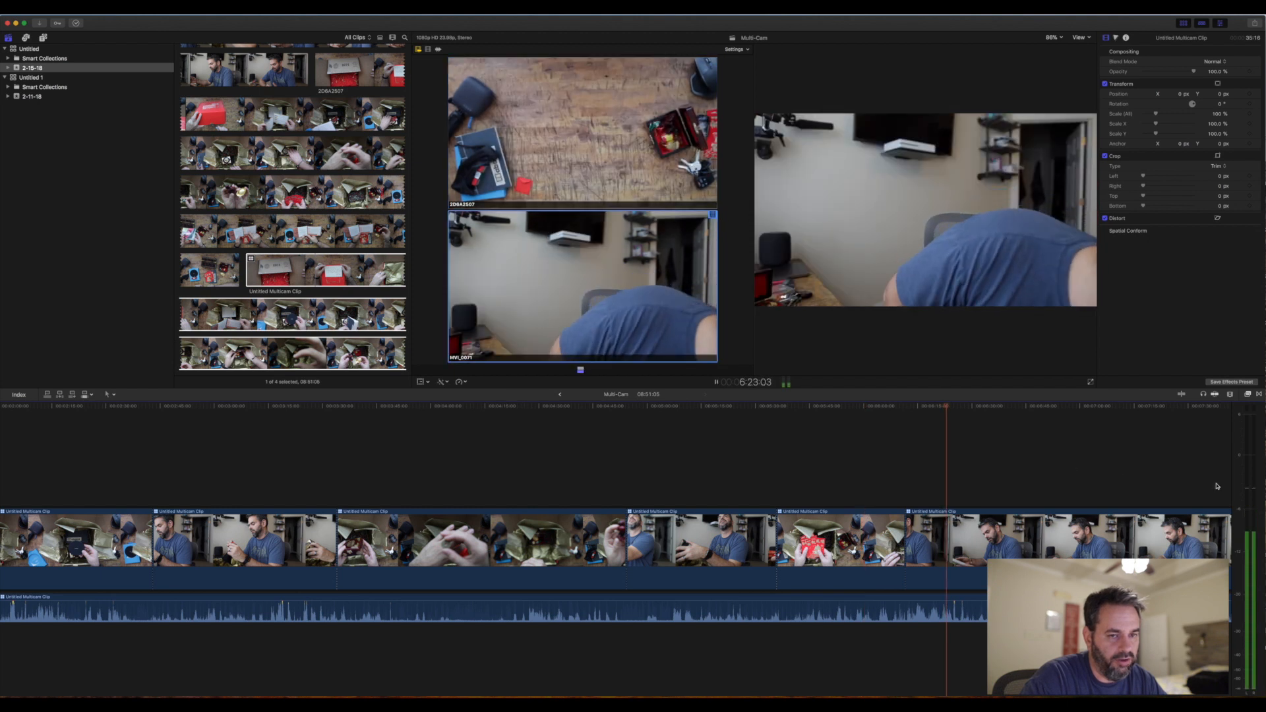
pyautogui.press('space')
# - Combine all the multicam video segments and the detached audio into a compound clip named Multi-Cam Clip in the 2-15-18 event
pyautogui.hscroll(-2, 686, 533)
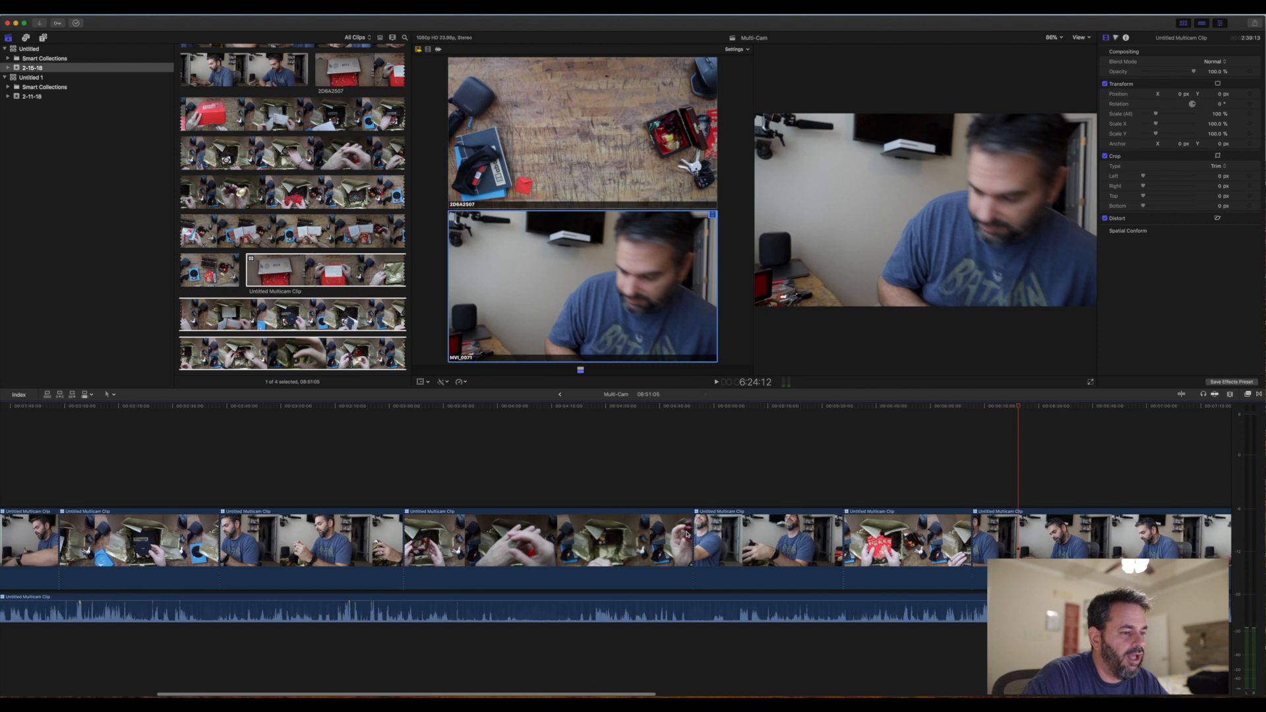
pyautogui.press('super+minus')
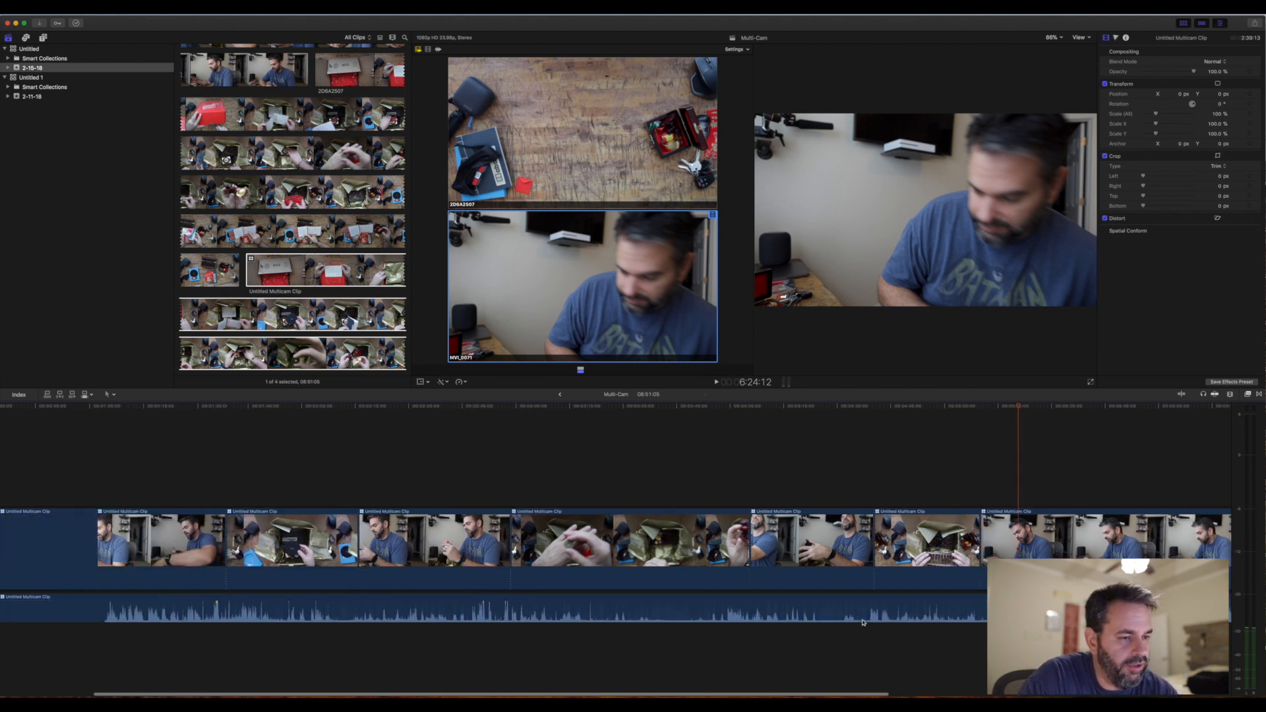
pyautogui.press('super+minus')
pyautogui.press('super+minus')
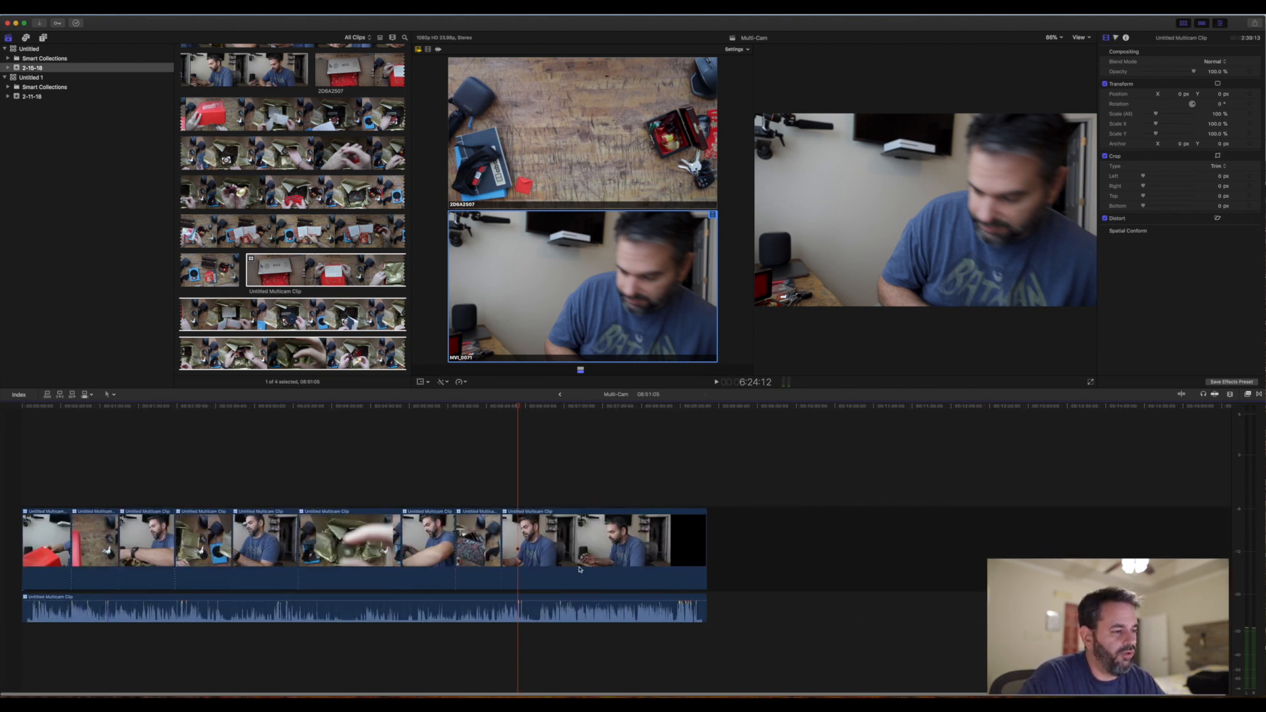
pyautogui.hscroll(1, 580, 569)
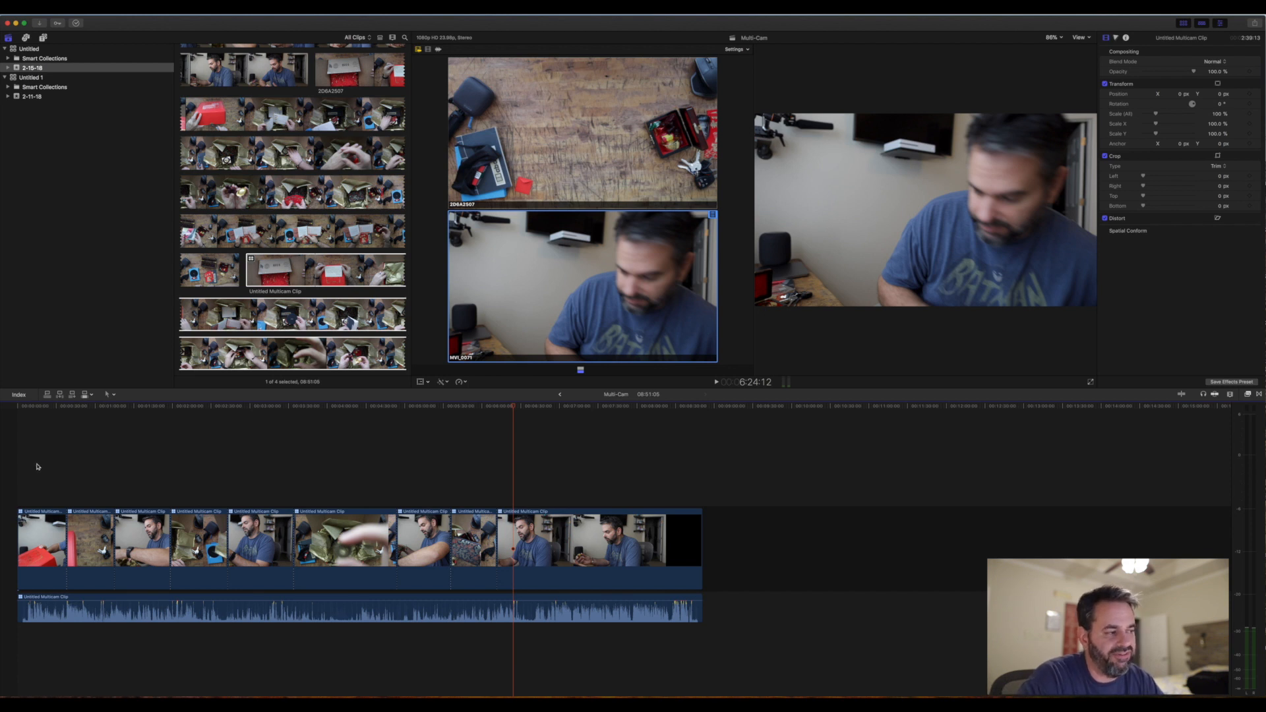
pyautogui.moveTo(38, 467); pyautogui.dragTo(722, 626)
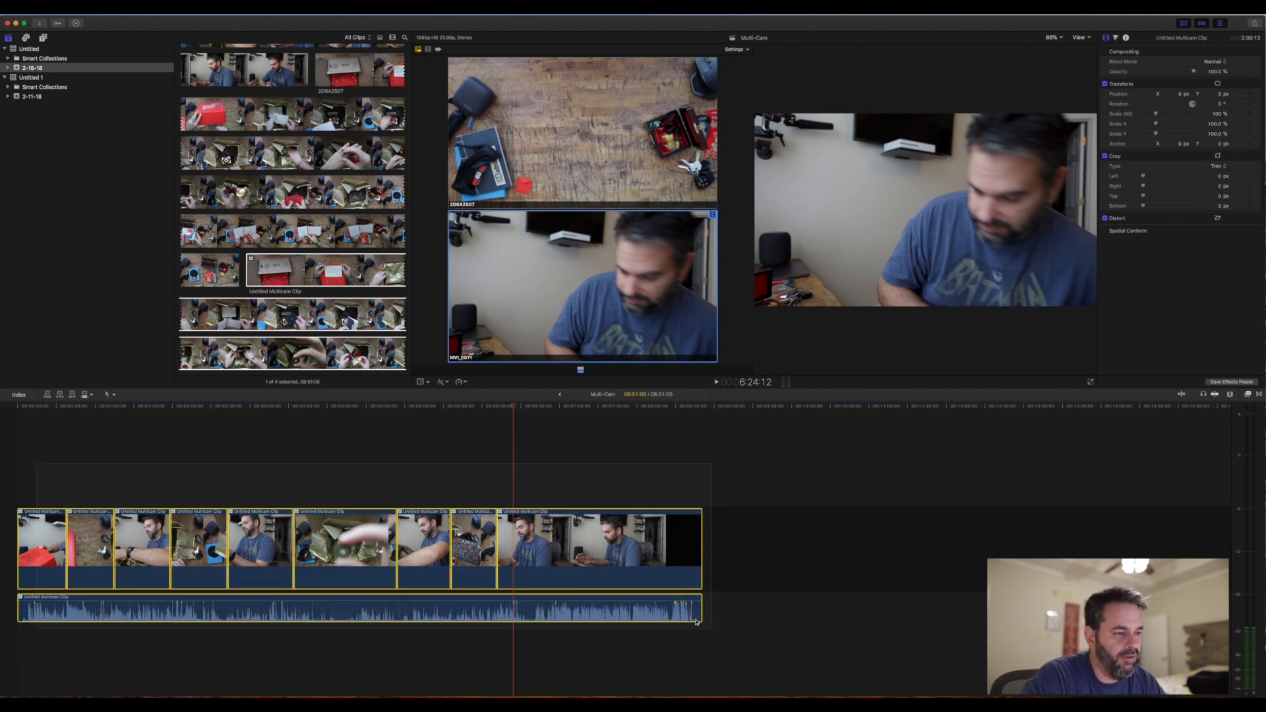
pyautogui.rightClick(574, 526)
pyautogui.click(610, 544)
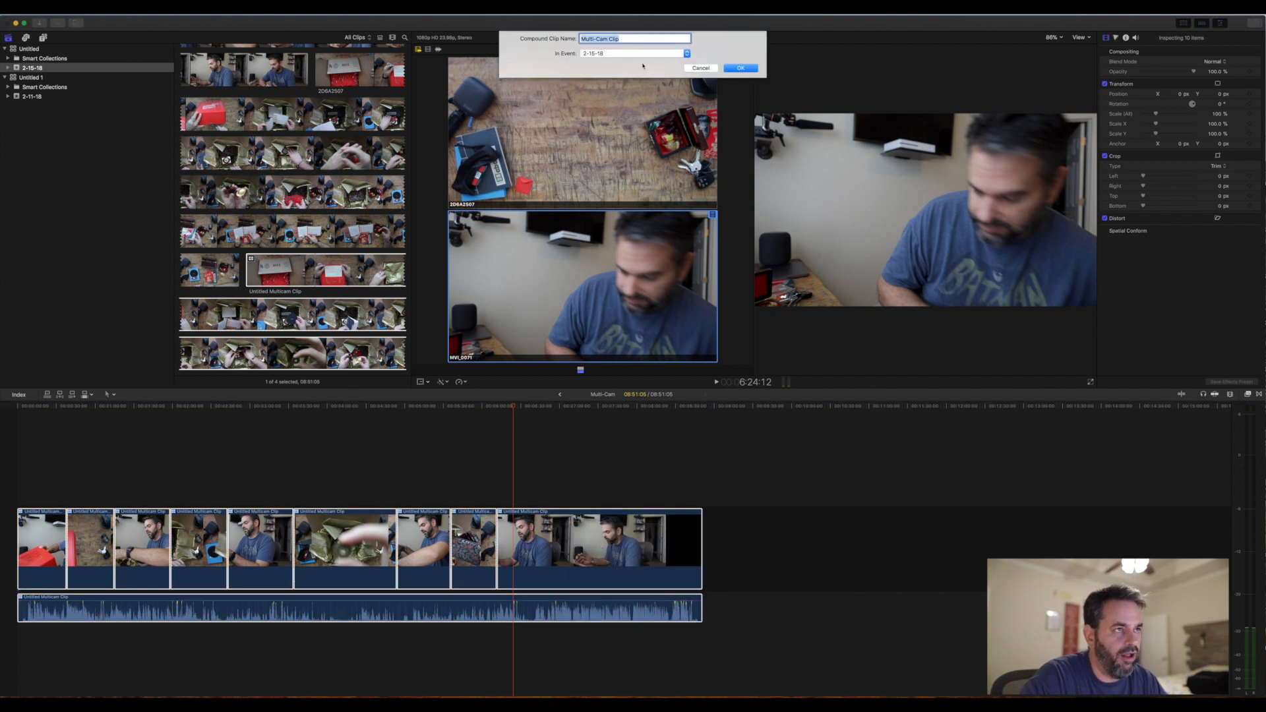
pyautogui.press('Return')
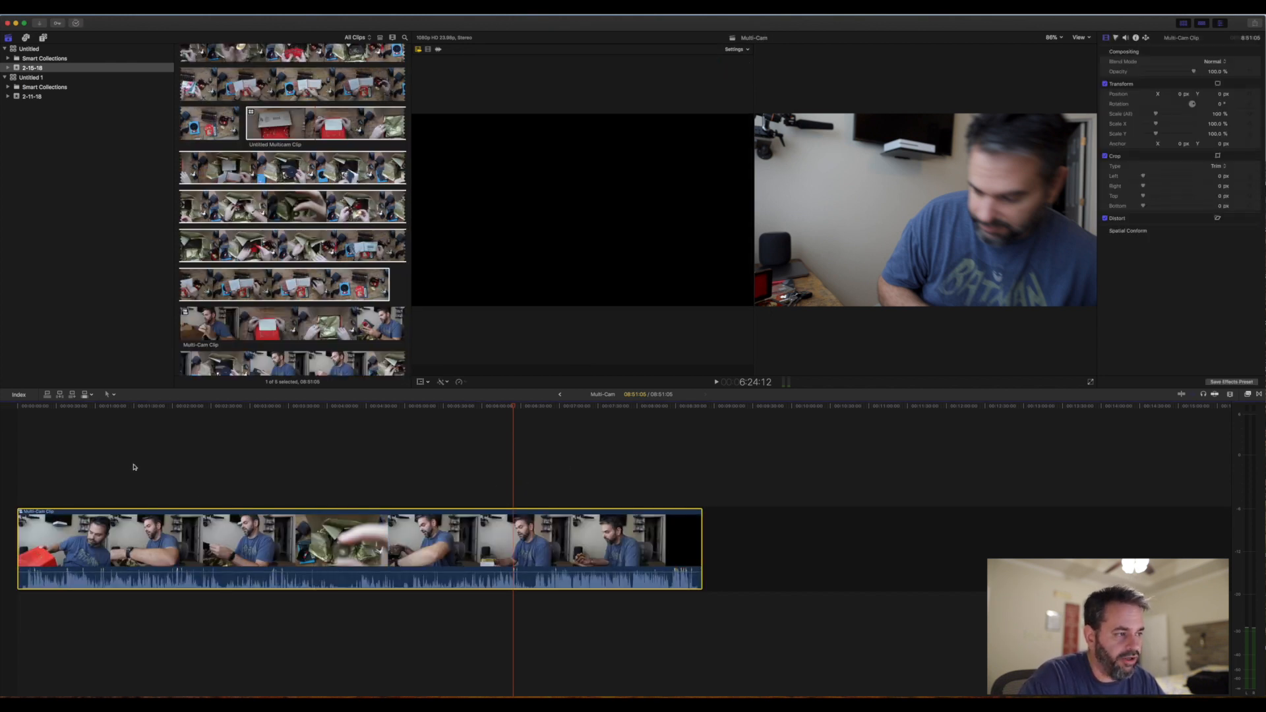
pyautogui.moveTo(518, 409); pyautogui.dragTo(470, 440)
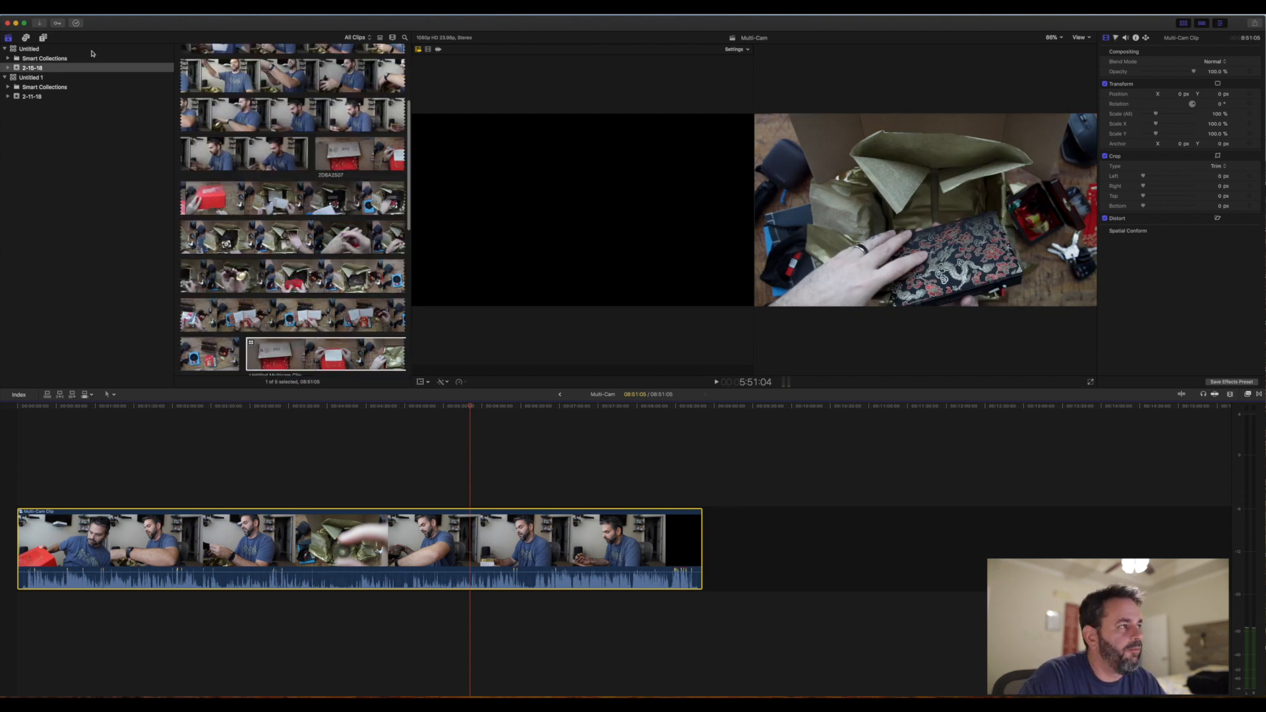
# - Open the Episode 87 project from the Untitled 1 library and examine its whole multicam section together with the audio beneath it
pyautogui.click(28, 78)
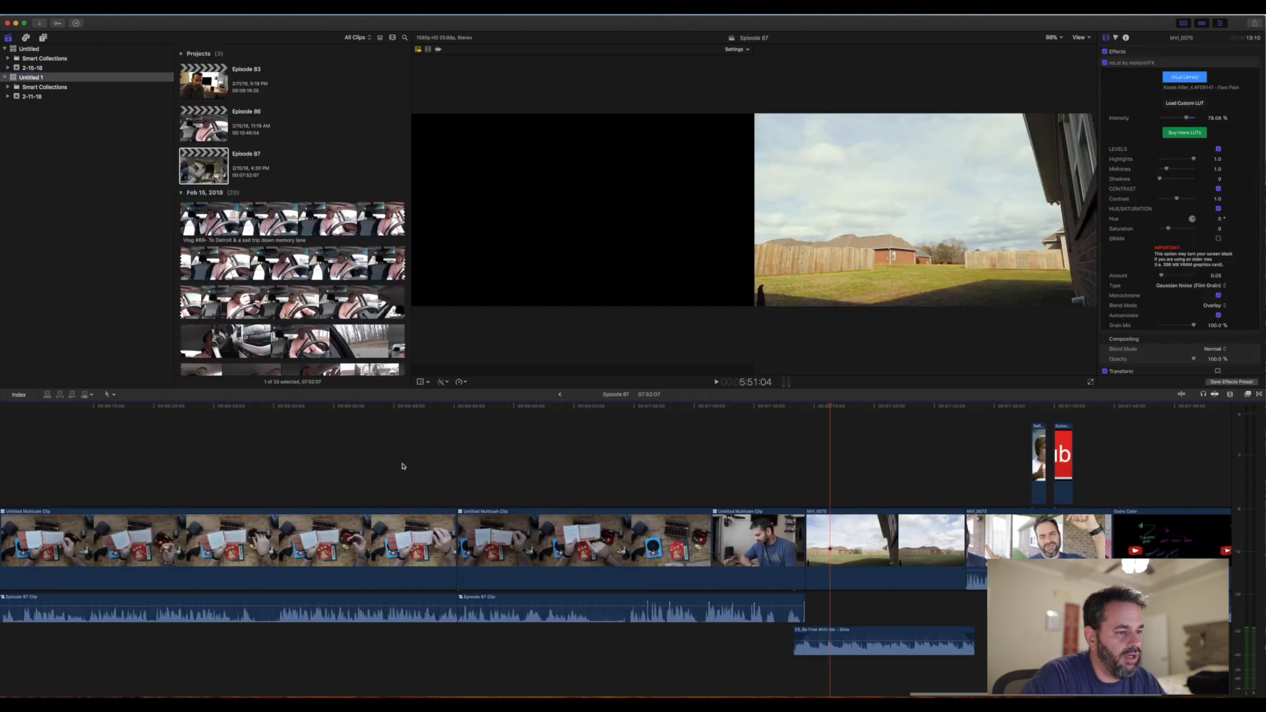
pyautogui.hscroll(-10, 410, 462)
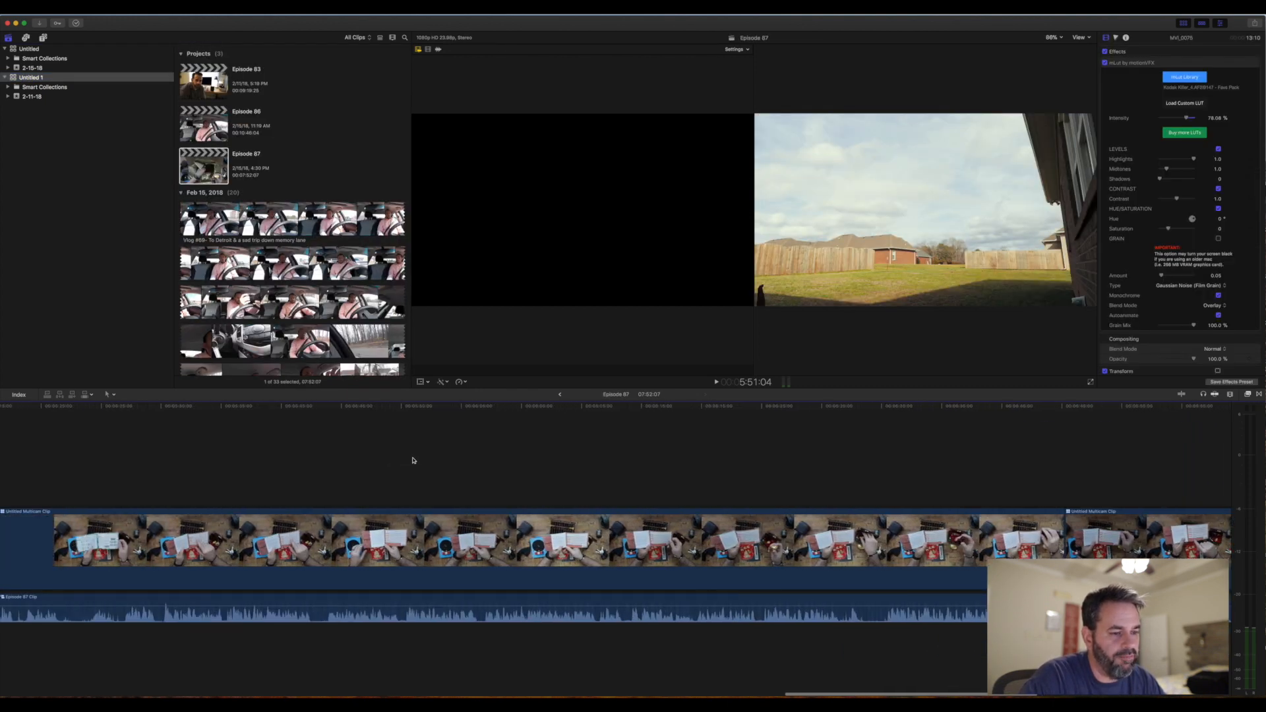
pyautogui.press('super+minus')
pyautogui.press('super+minus')
pyautogui.press('super+minus')
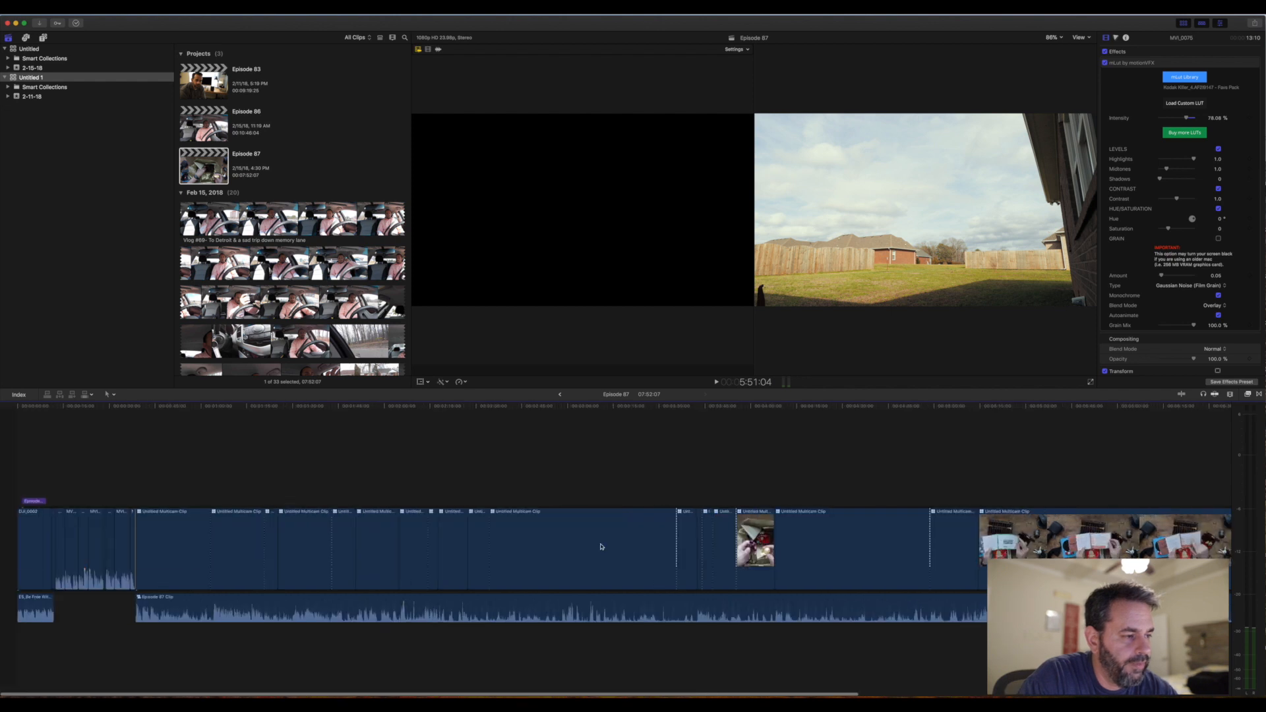
pyautogui.press('super+minus')
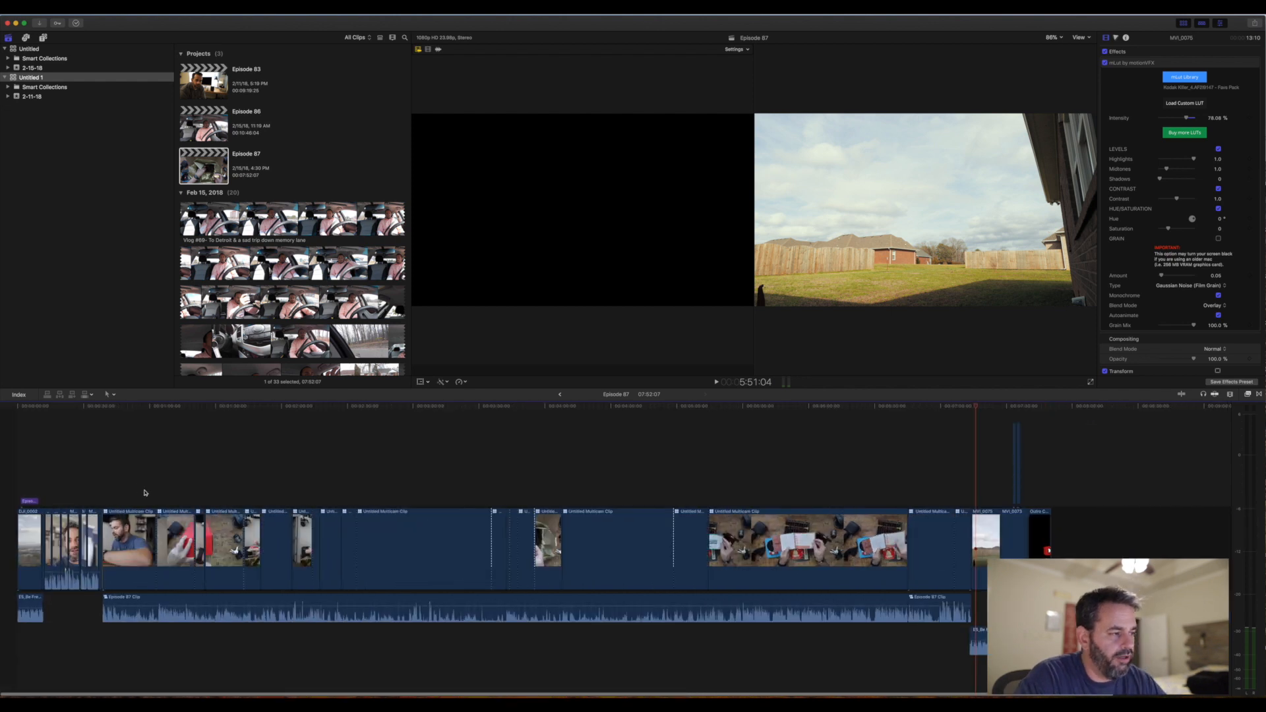
pyautogui.moveTo(114, 471); pyautogui.dragTo(960, 628)
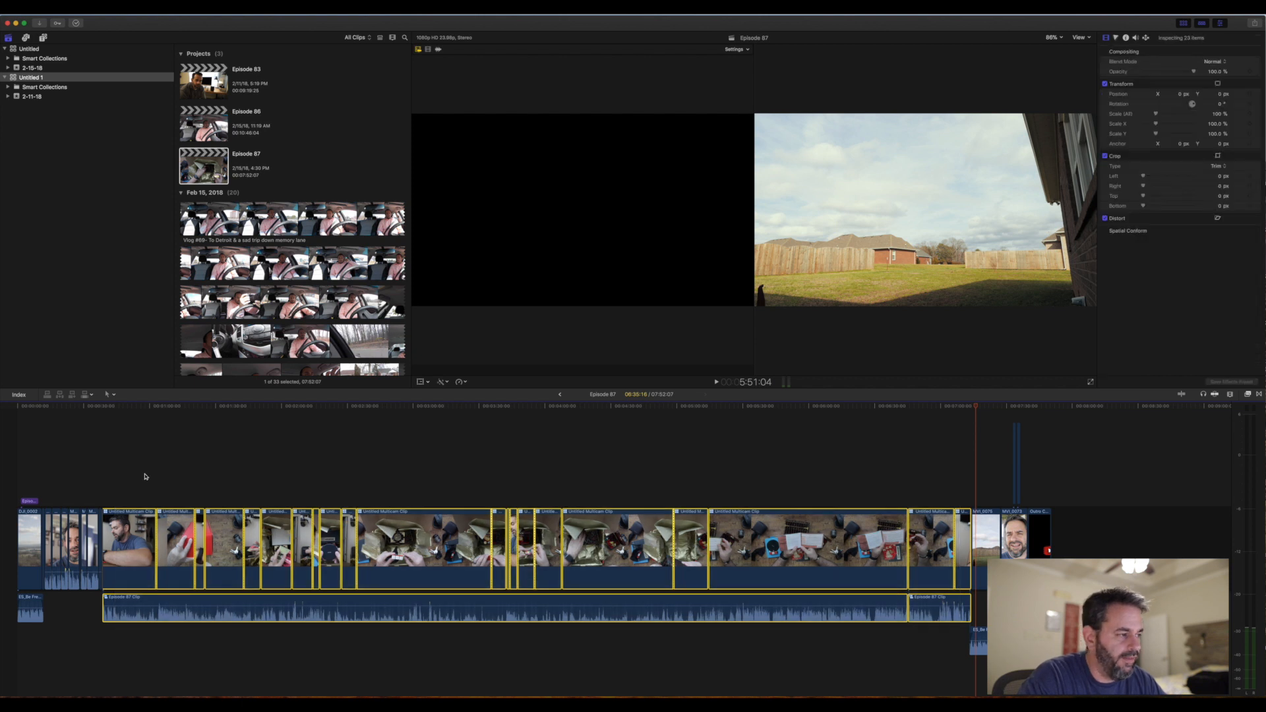
pyautogui.click(89, 460)
# - Skim the Episode 87 opening from its start to 34:08 and hide the angle viewer so only the main viewer shows
pyautogui.click(21, 456)
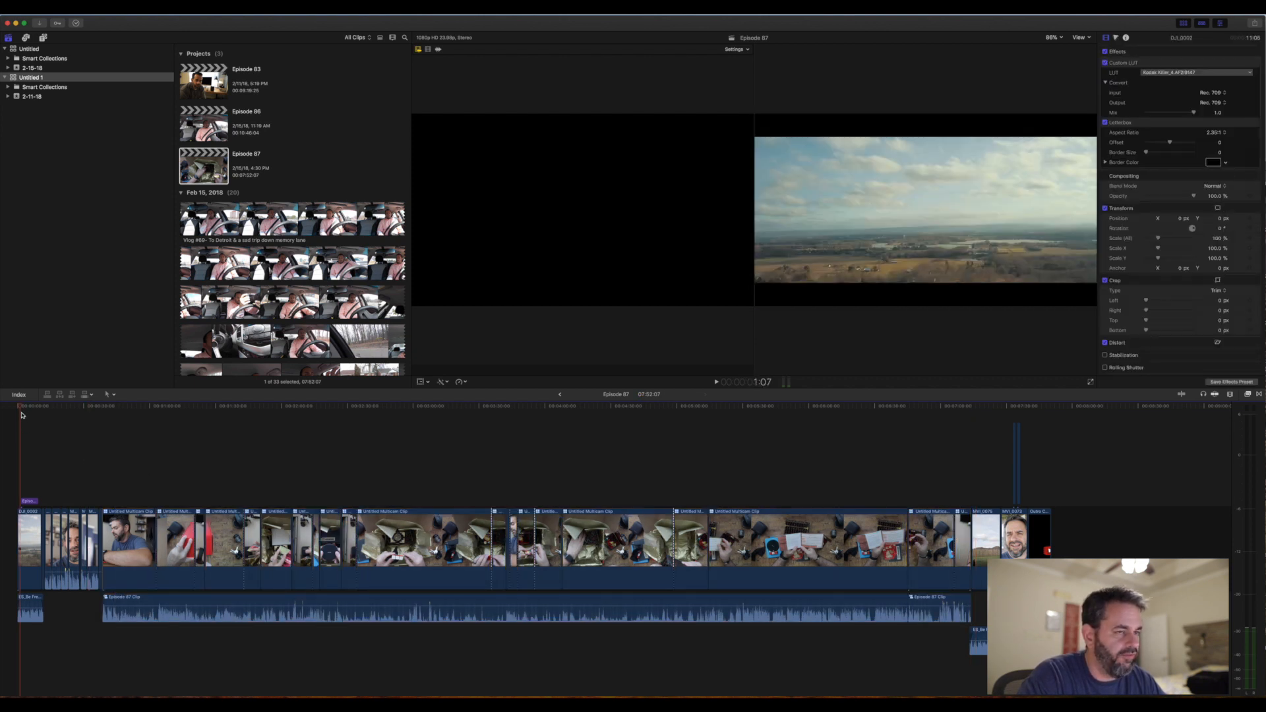
pyautogui.moveTo(21, 410); pyautogui.dragTo(93, 422)
pyautogui.click(748, 50)
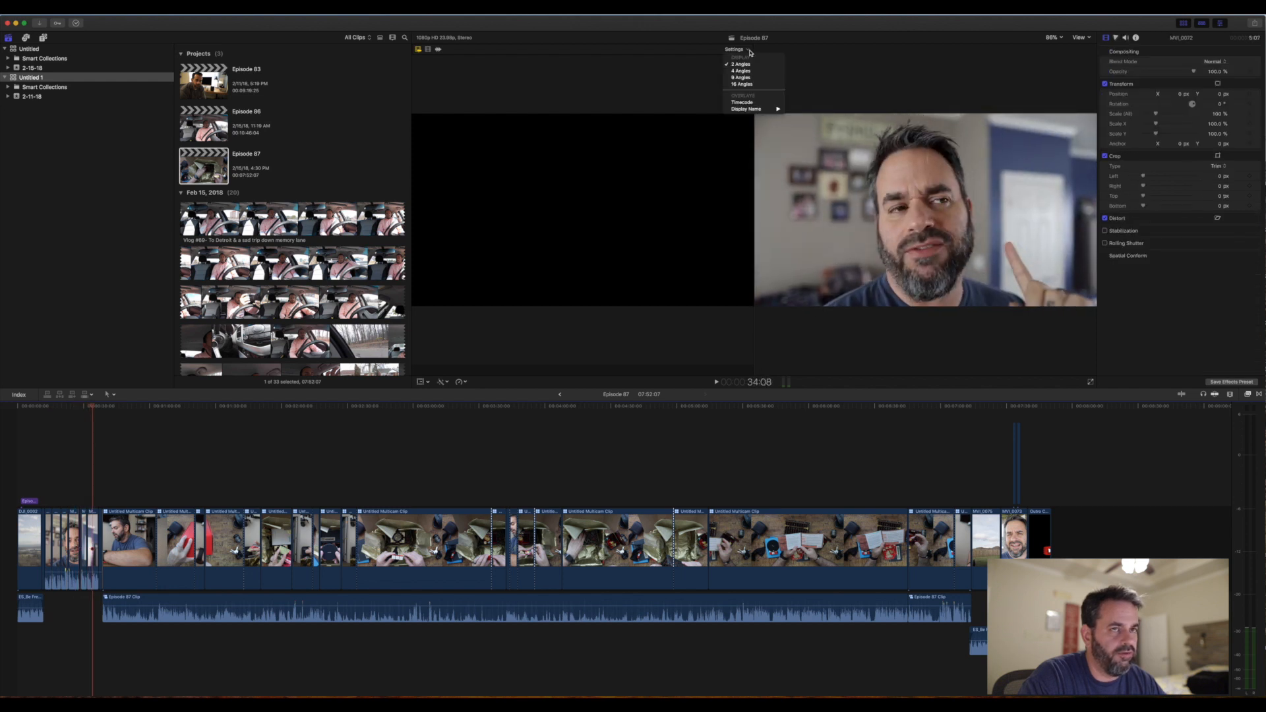
pyautogui.click(1081, 40)
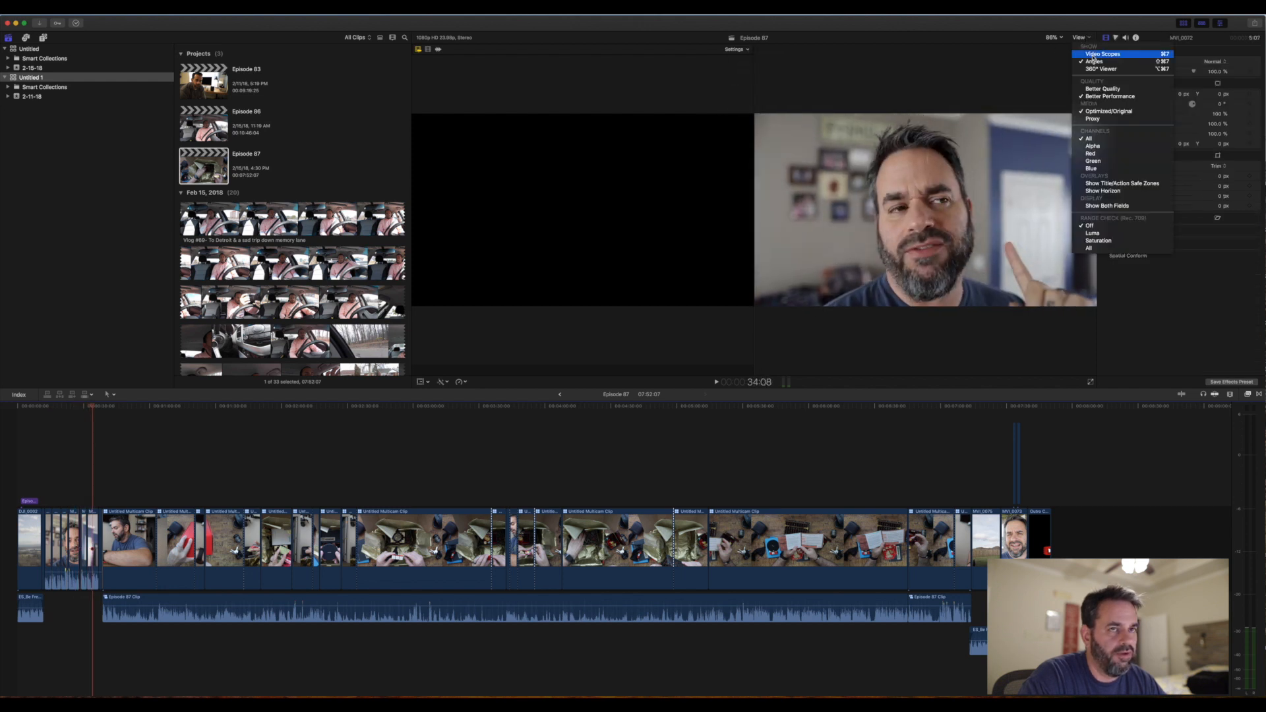
pyautogui.click(1091, 64)
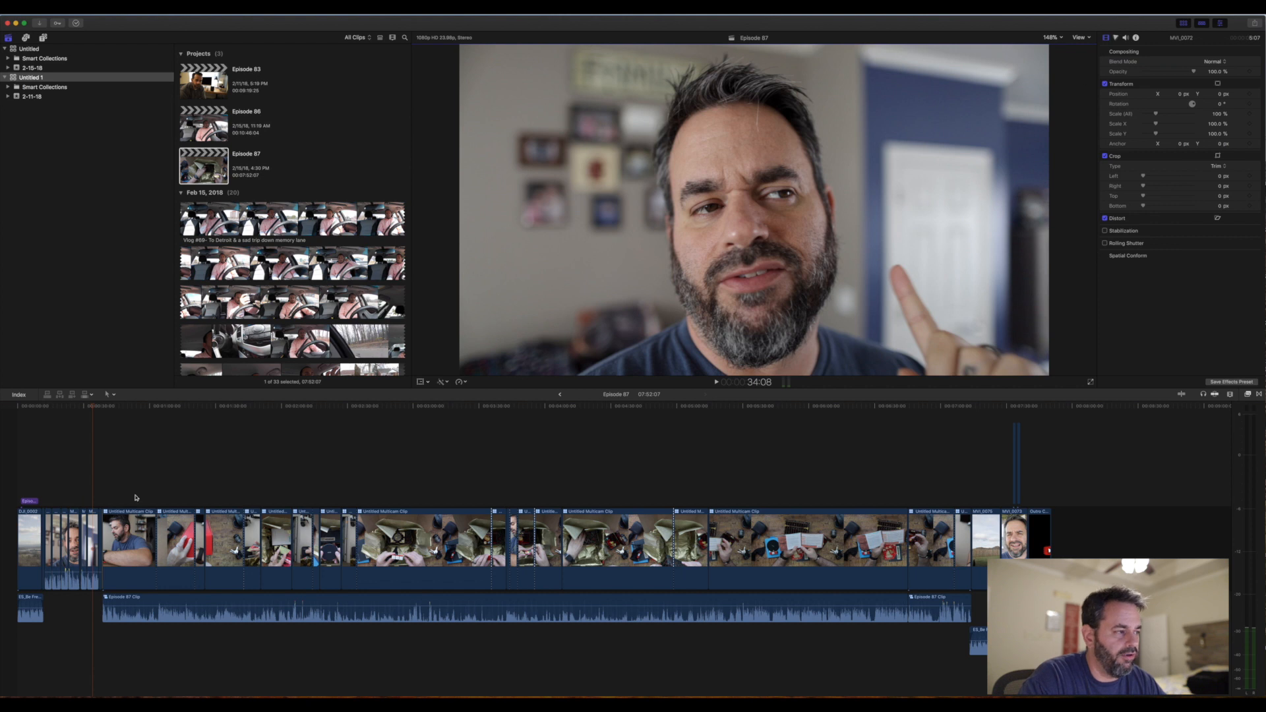
# - Skim the Episode 87 multicam section up to the outdoor clip after it, ending at 7:15:22, to review the finished cuts
pyautogui.moveTo(93, 407); pyautogui.dragTo(252, 433)
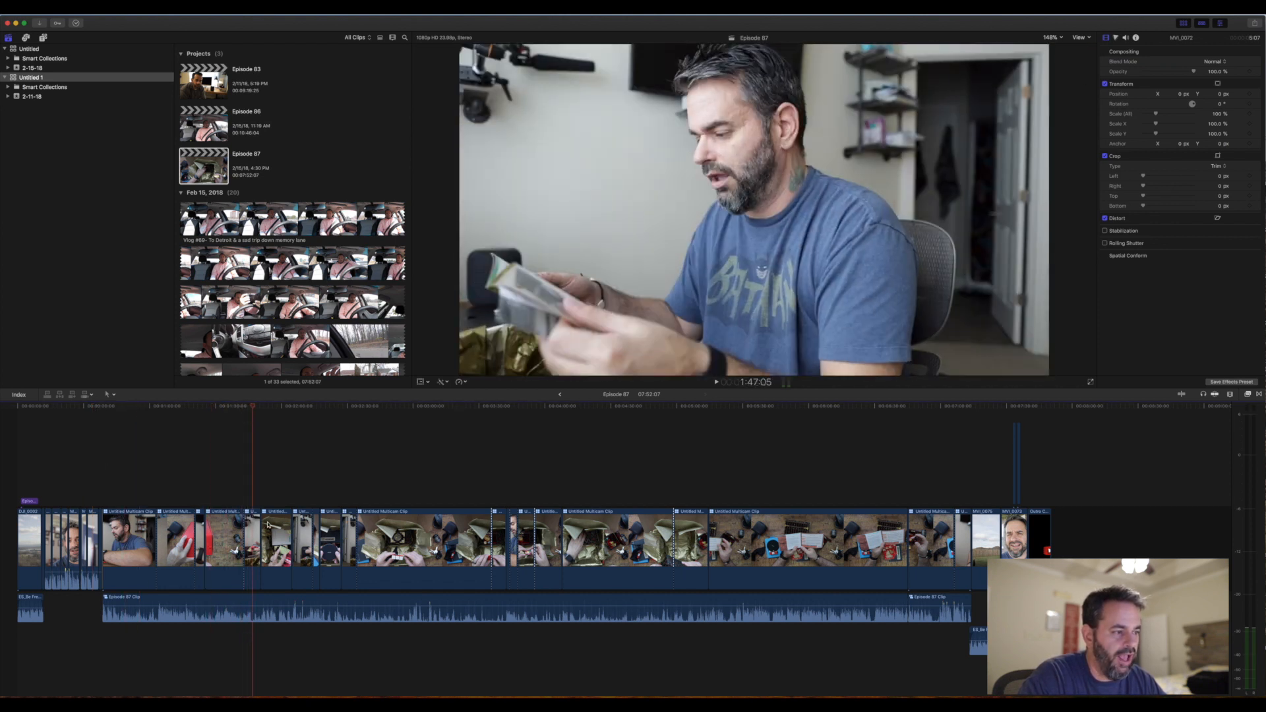
pyautogui.moveTo(253, 408); pyautogui.dragTo(963, 460)
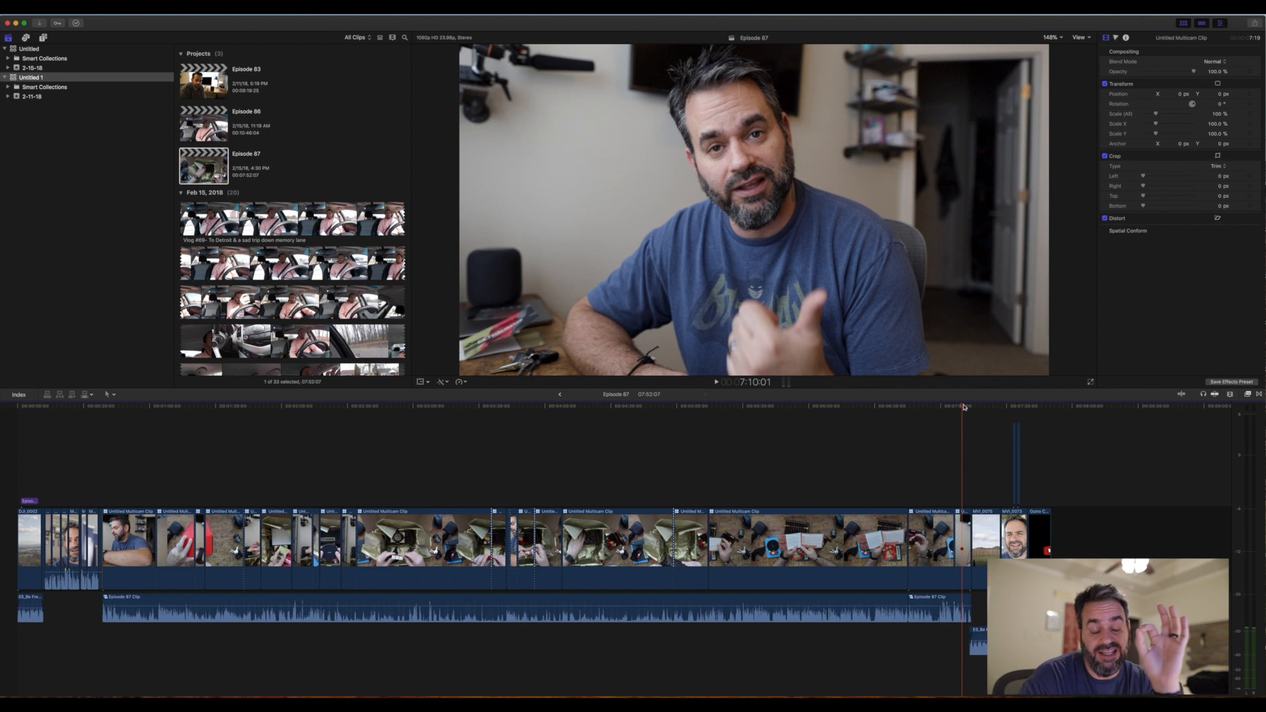
pyautogui.moveTo(963, 409); pyautogui.dragTo(972, 411)
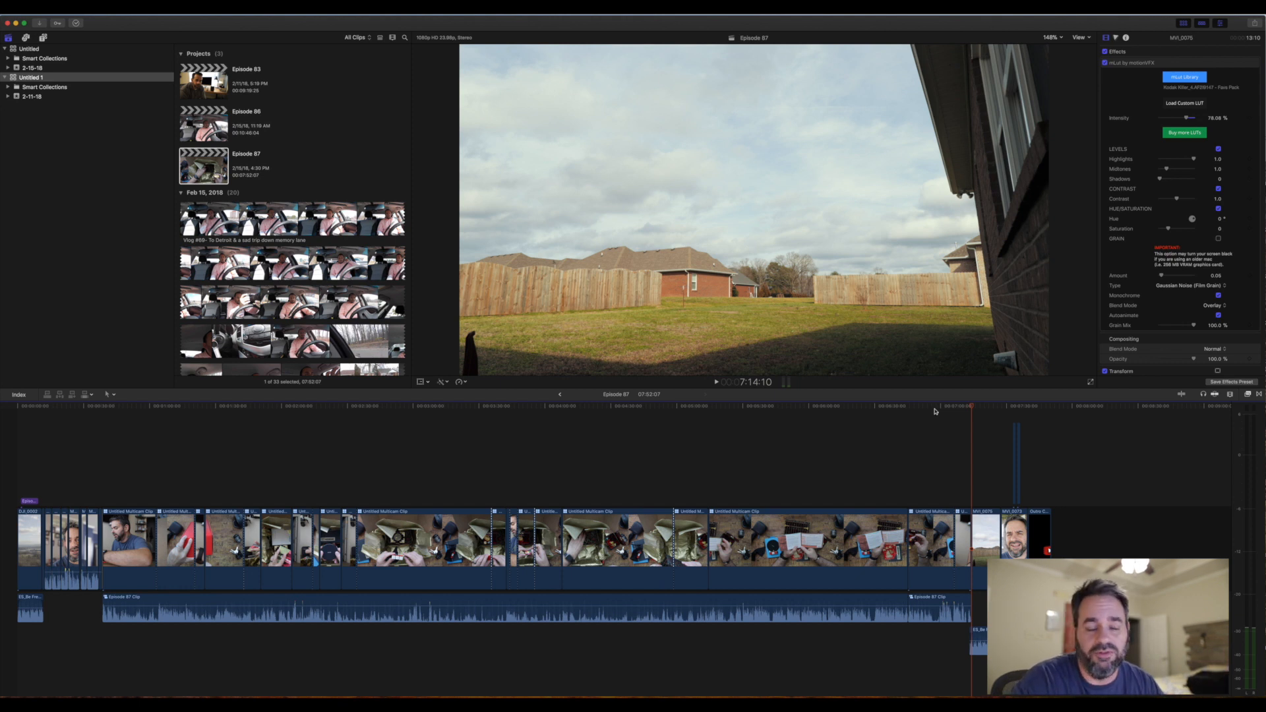
pyautogui.hscroll(2, 1016, 424)
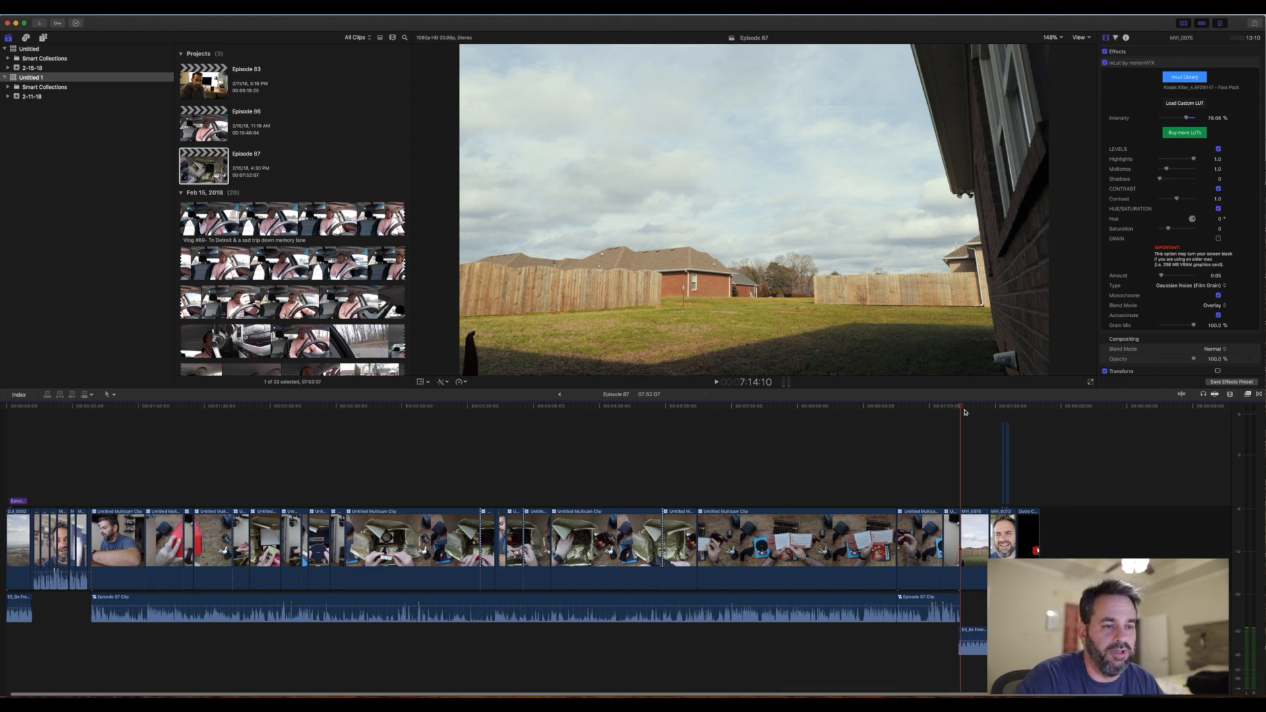
pyautogui.moveTo(959, 408)
pyautogui.mouseDown()
pyautogui.moveTo(1025, 415)
pyautogui.moveTo(965, 418)
pyautogui.mouseUp()
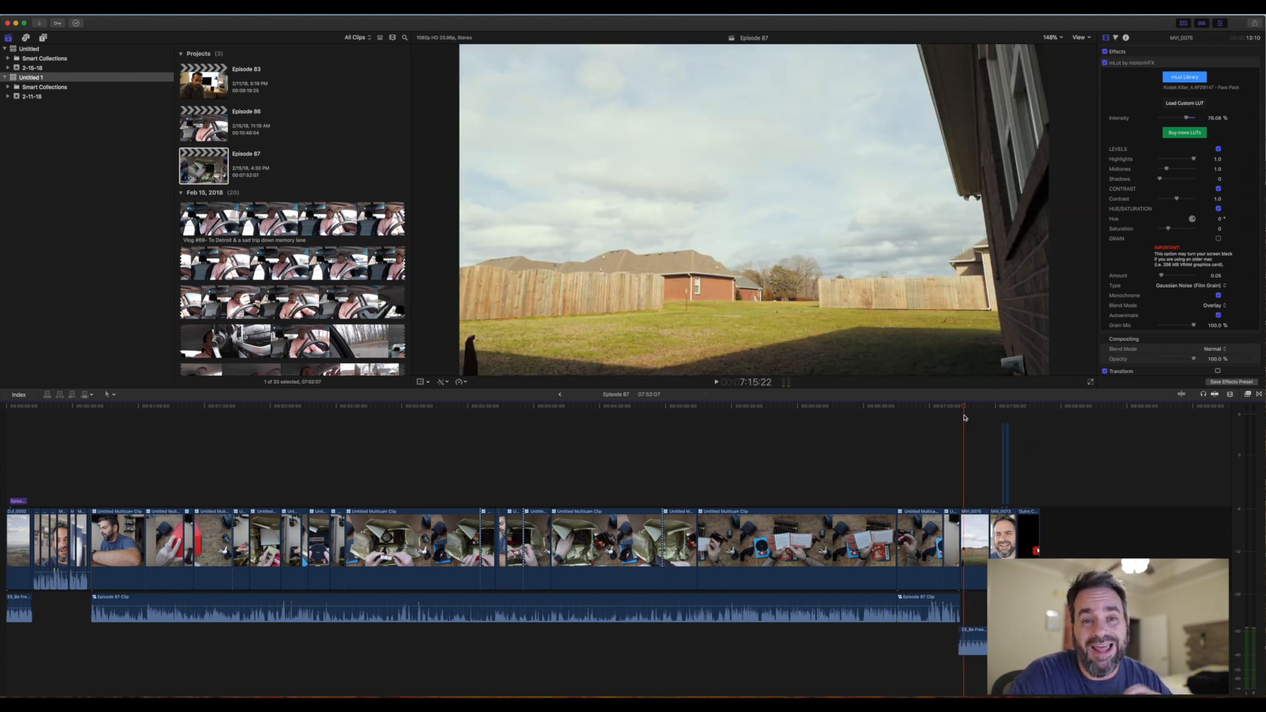